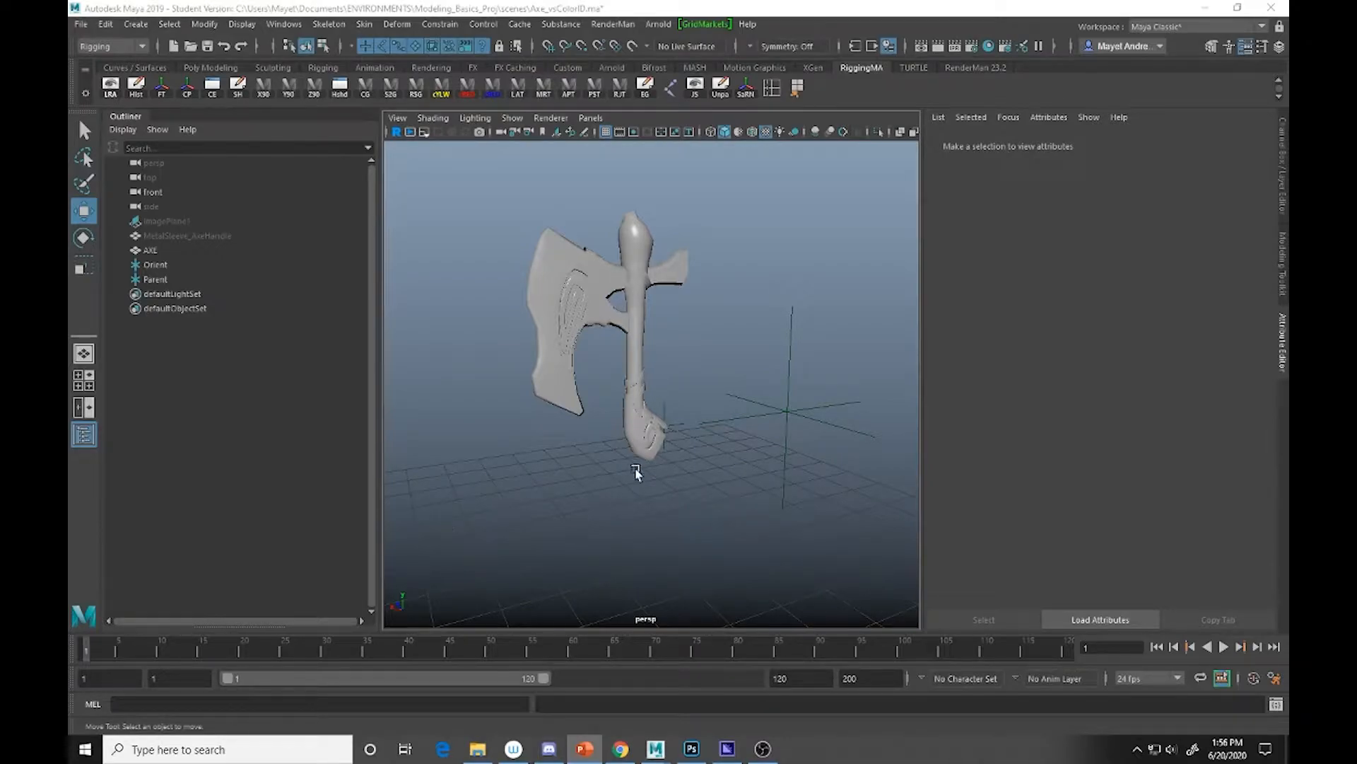
Examine the AXE mesh and the Orient locator at the end of its handle from several angles.
scroll(636, 471, up, 5)
scroll(638, 452, down, 5)
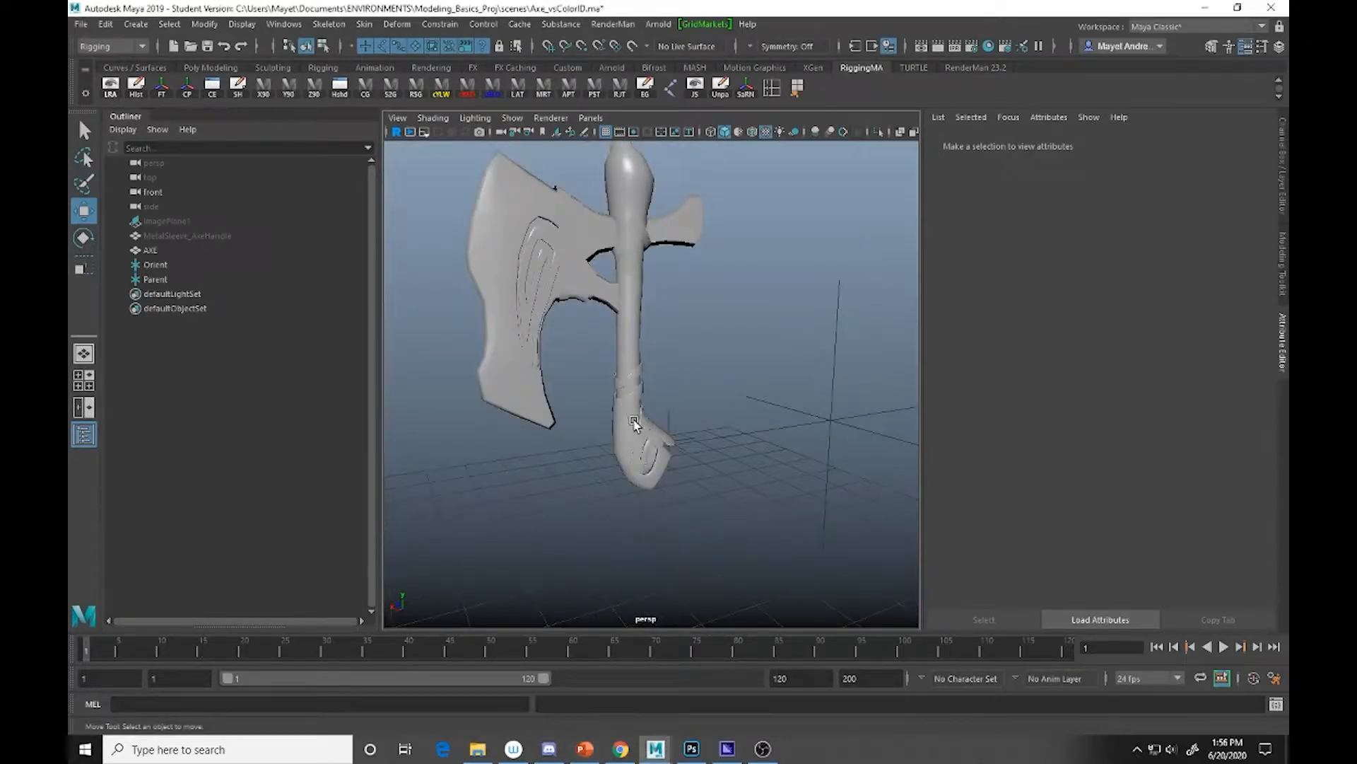
click(639, 442)
scroll(769, 472, down, 2)
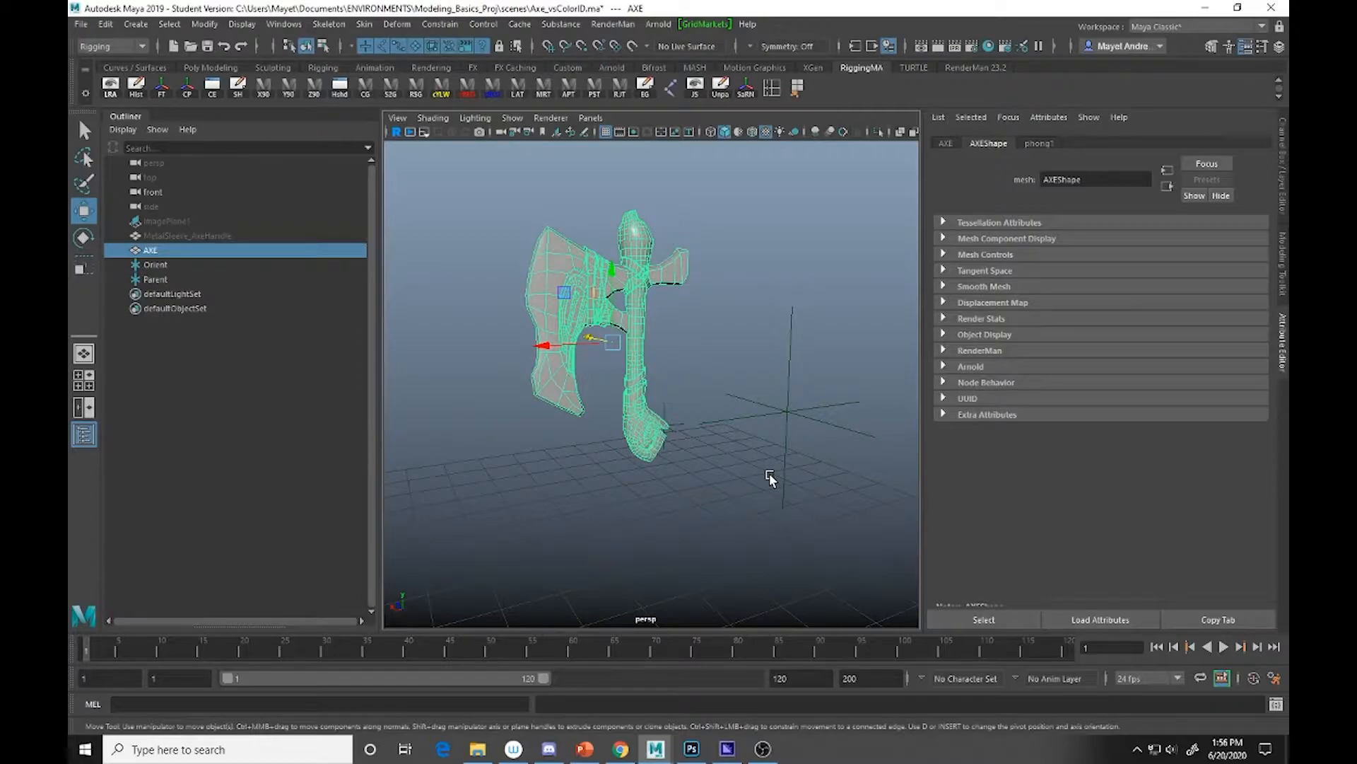
alt+drag(743, 406, 707, 421)
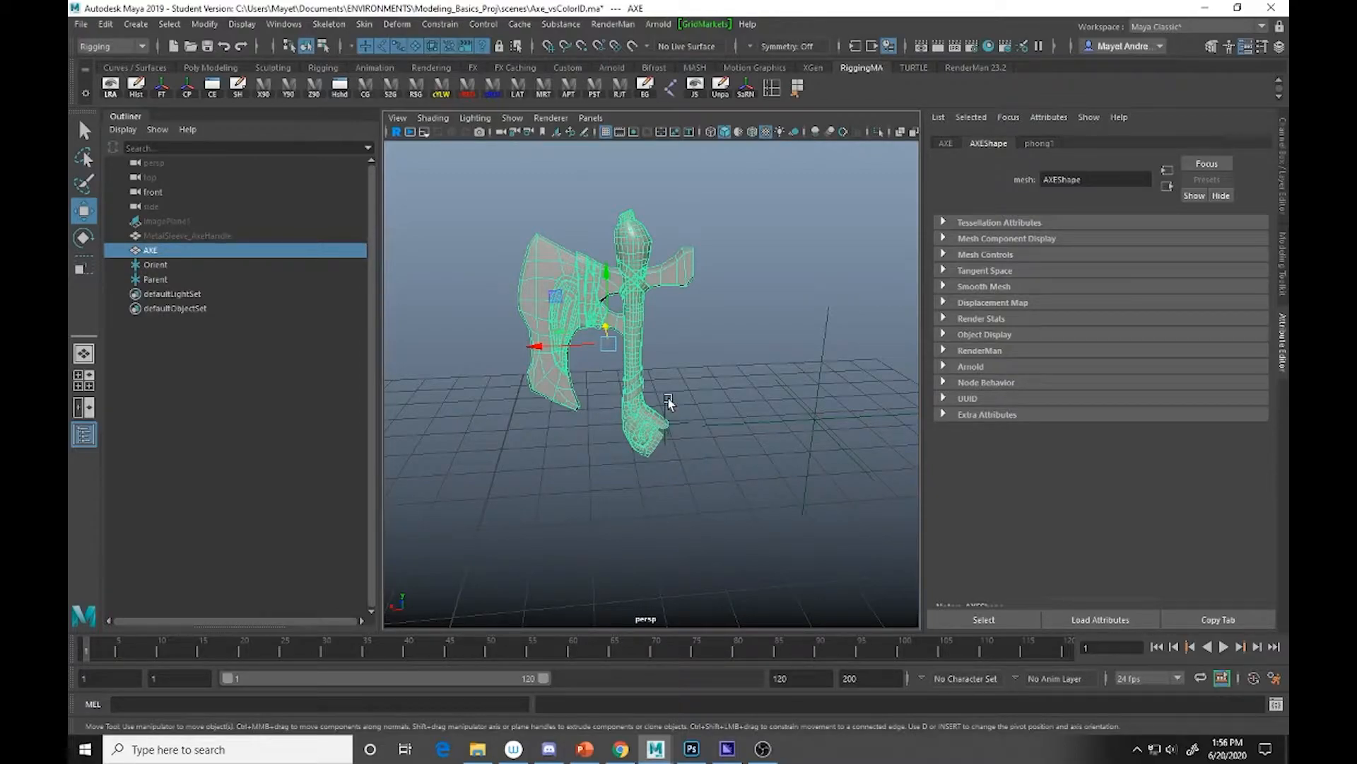
click(663, 421)
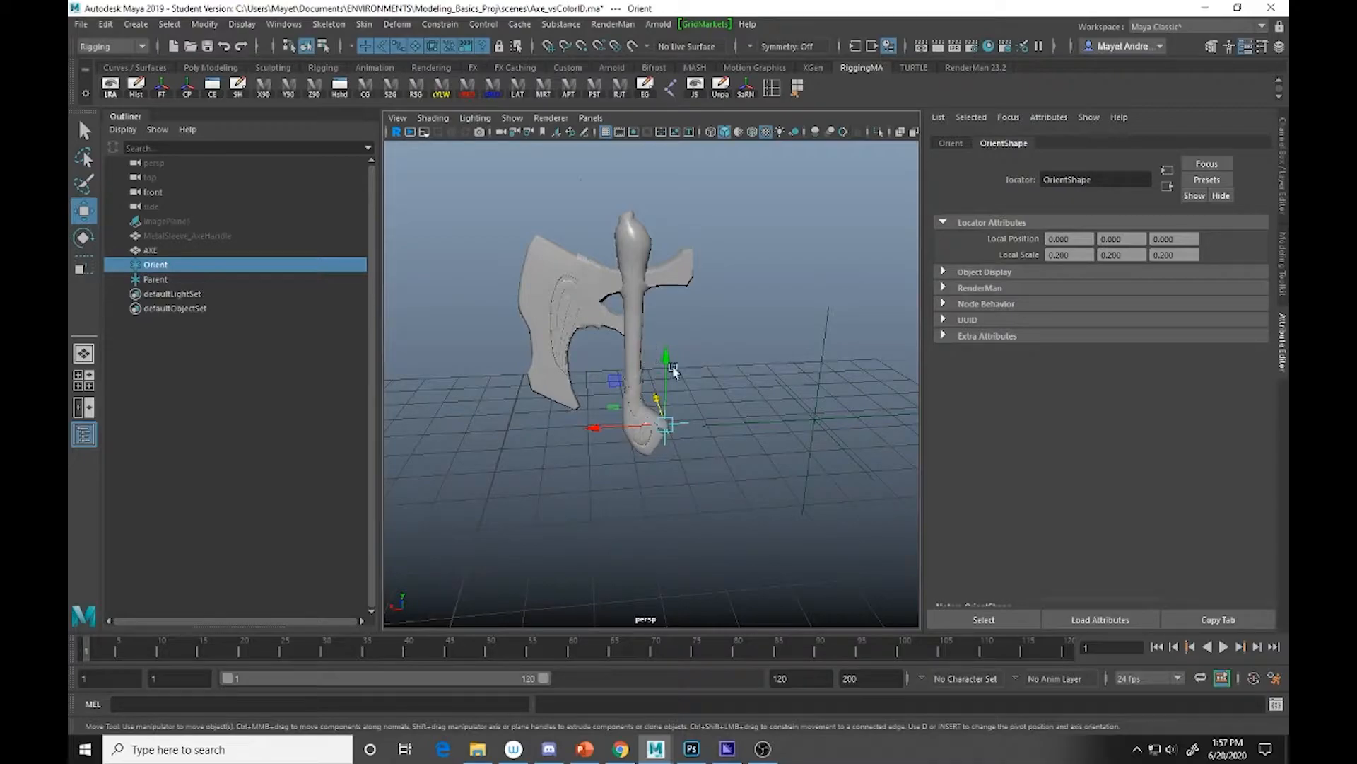
alt+drag(635, 426, 654, 445)
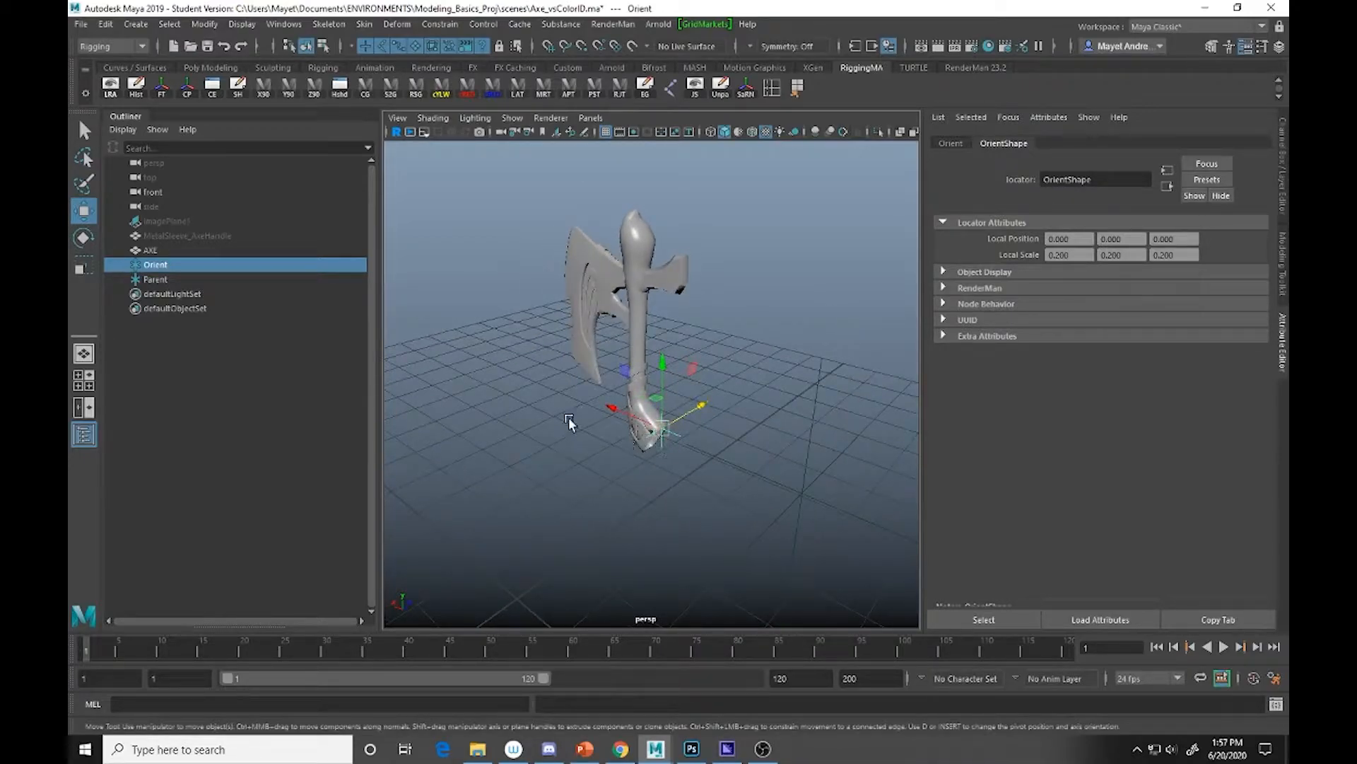
alt+drag(570, 418, 570, 332)
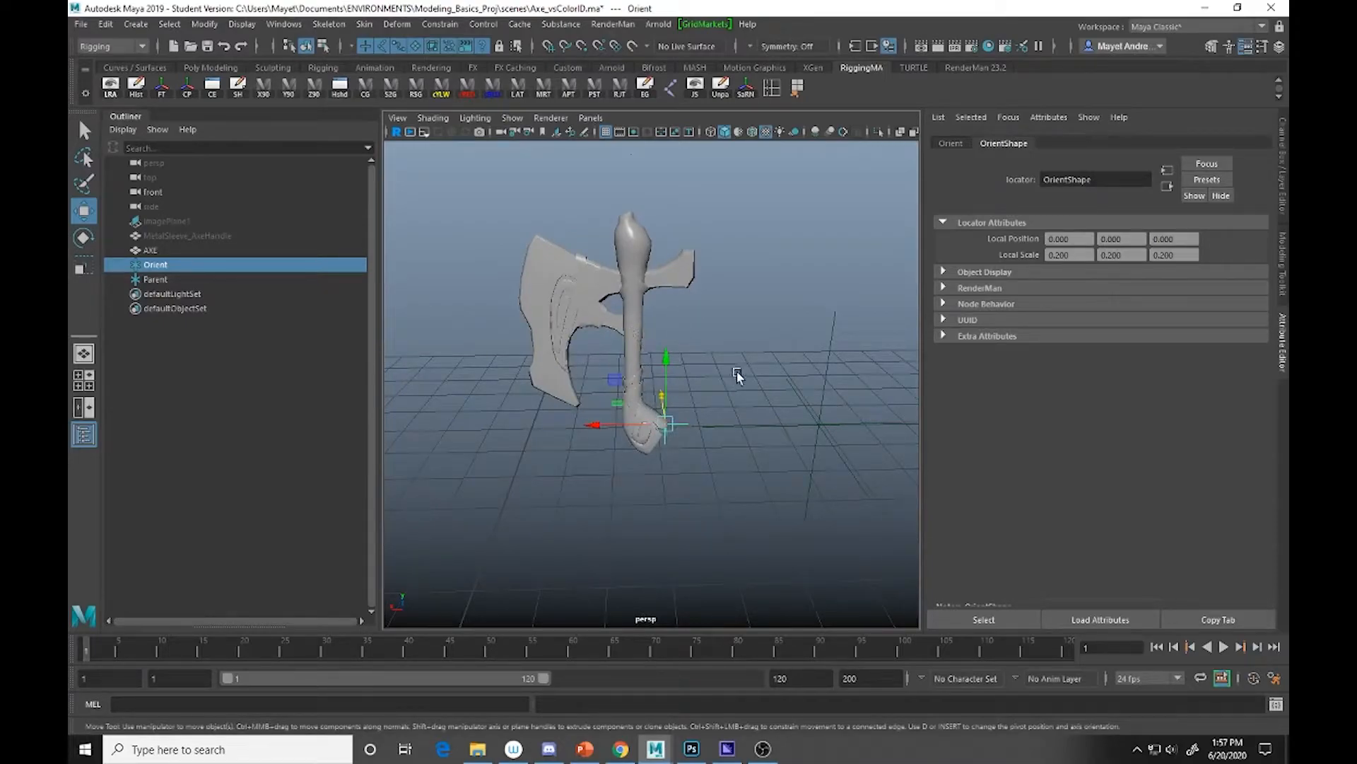
click(626, 343)
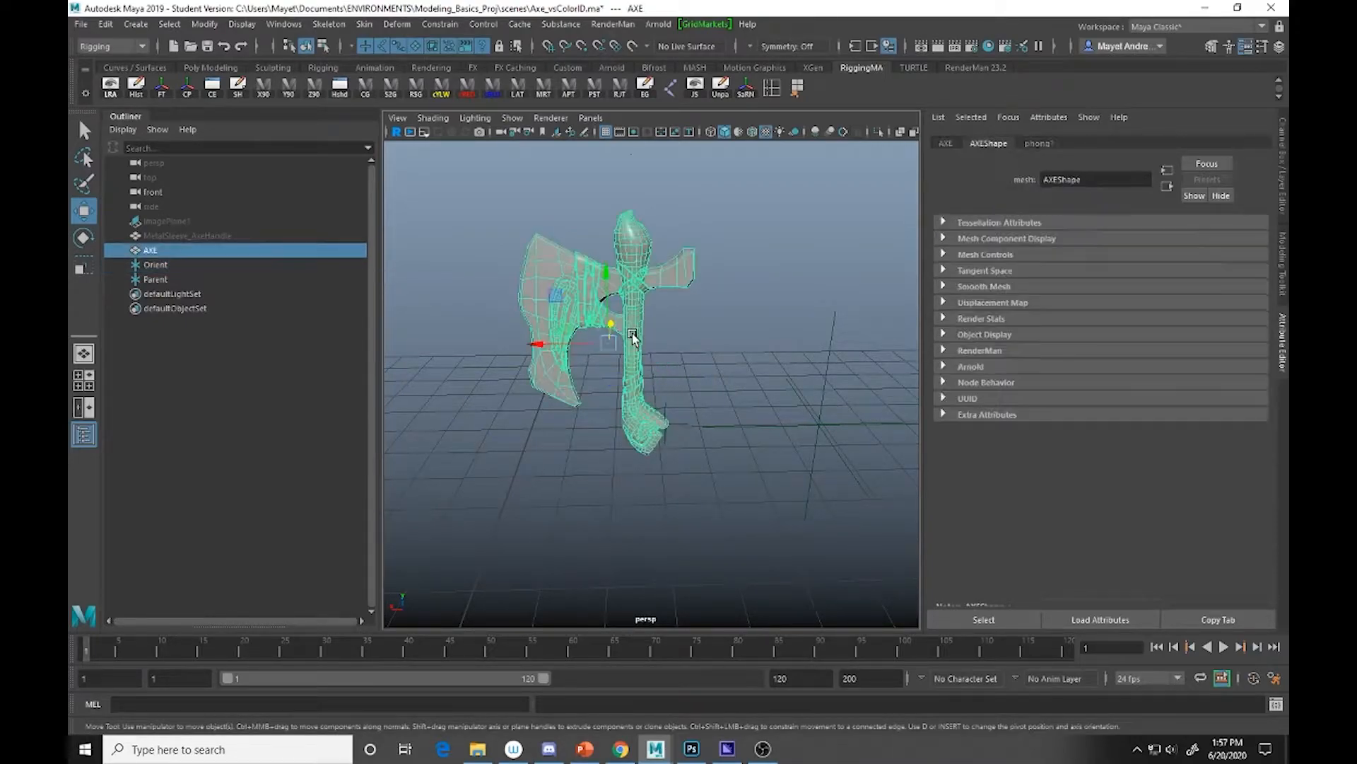
Orient-constrain the AXE mesh to the Orient locator on all axes, with maintain offset off and weight 1.
click(665, 434)
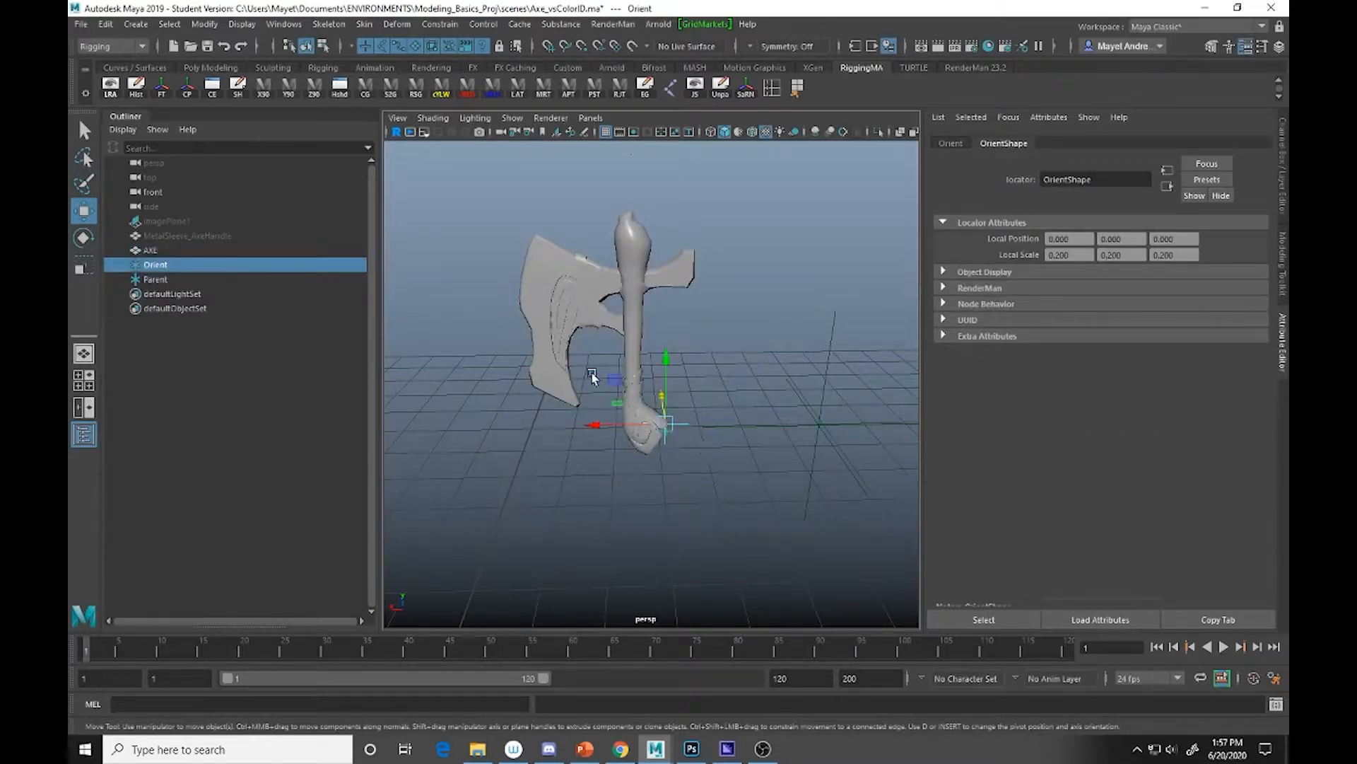
shift+click(636, 335)
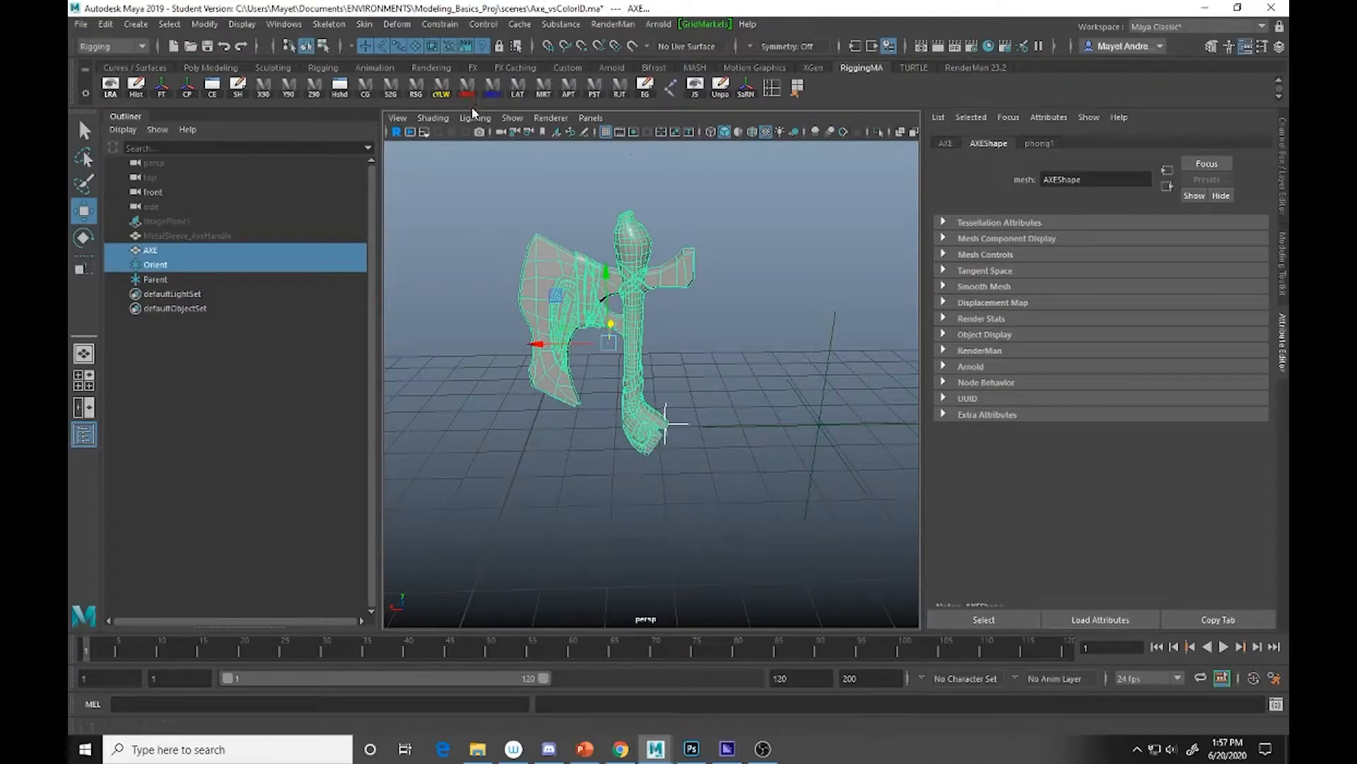
click(439, 24)
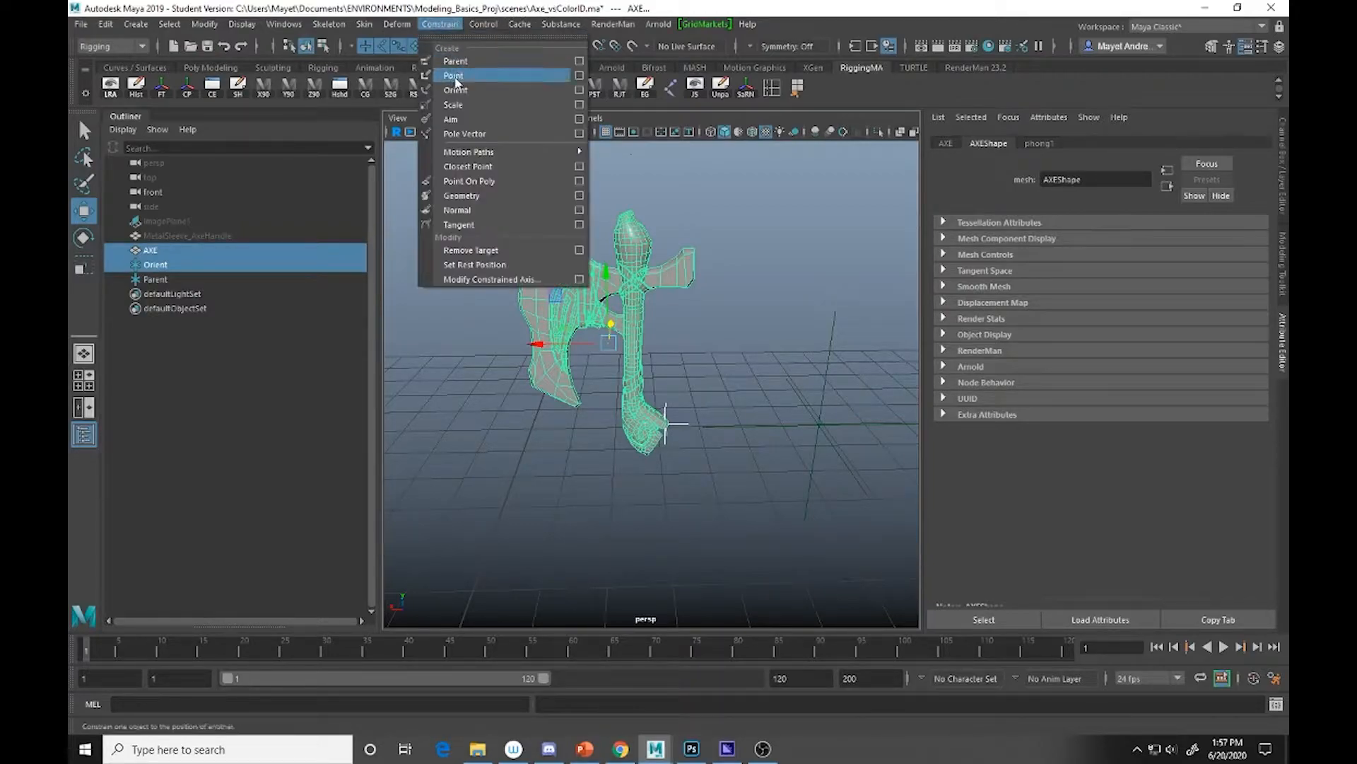
click(578, 89)
drag(1018, 108, 960, 69)
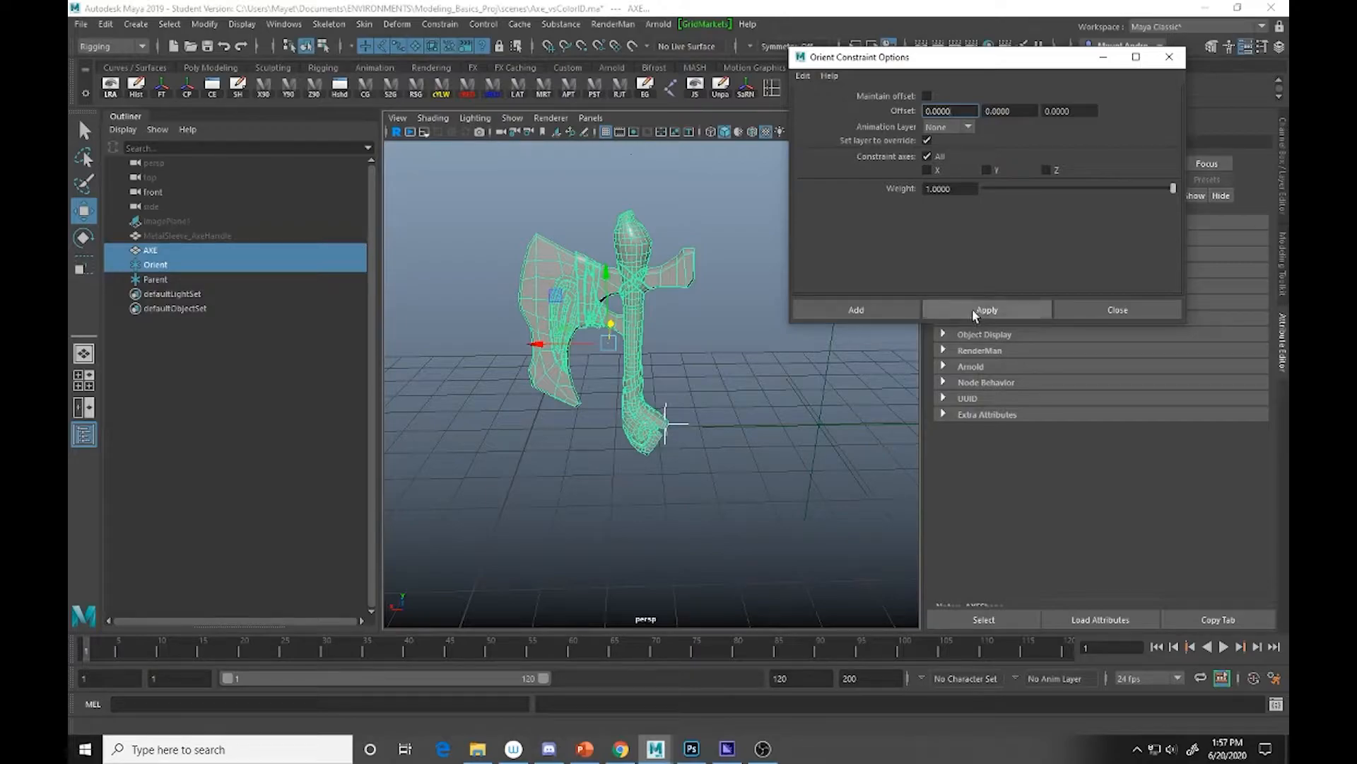
click(974, 311)
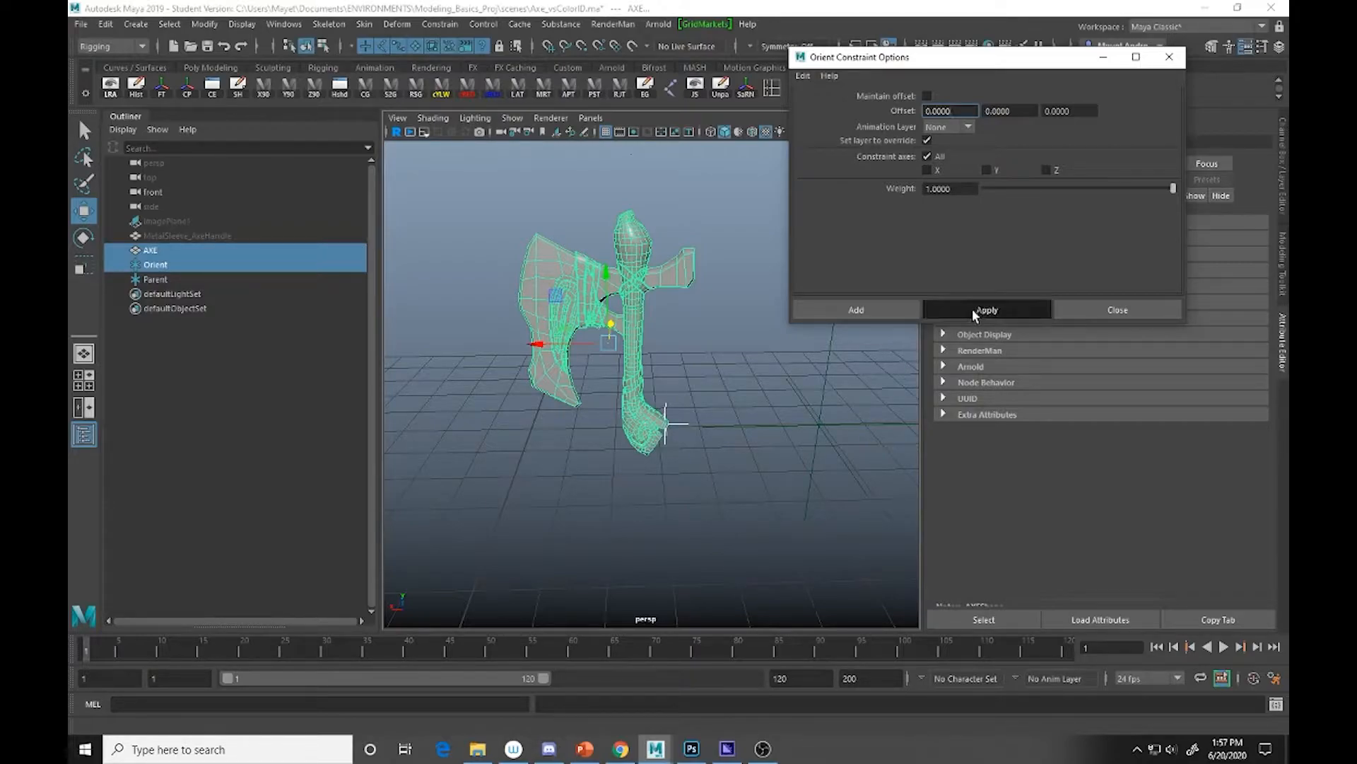
Rotate the Orient locator to test how the constrained AXE mesh follows.
click(687, 422)
key(e)
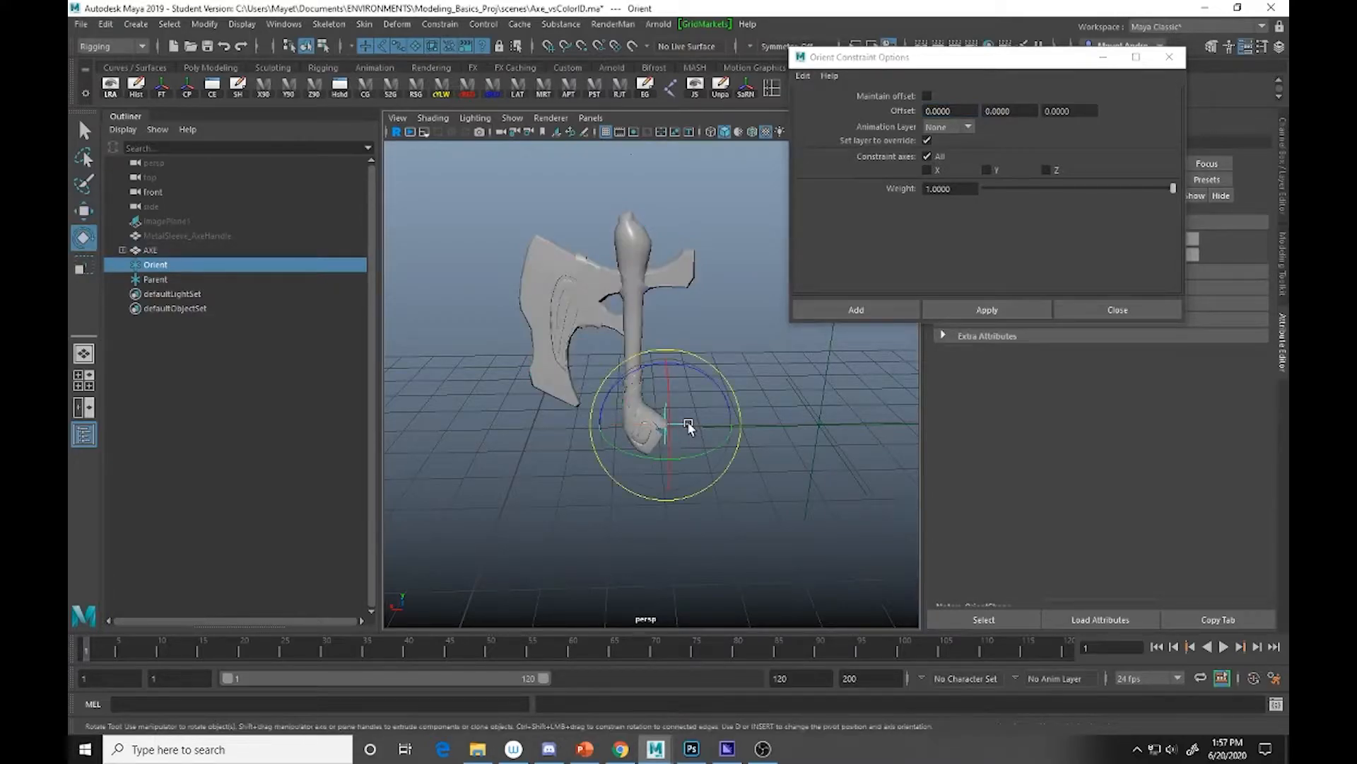
drag(706, 370, 712, 424)
Delete the orient constraint nested under the AXE mesh.
click(122, 249)
click(191, 265)
key(Delete)
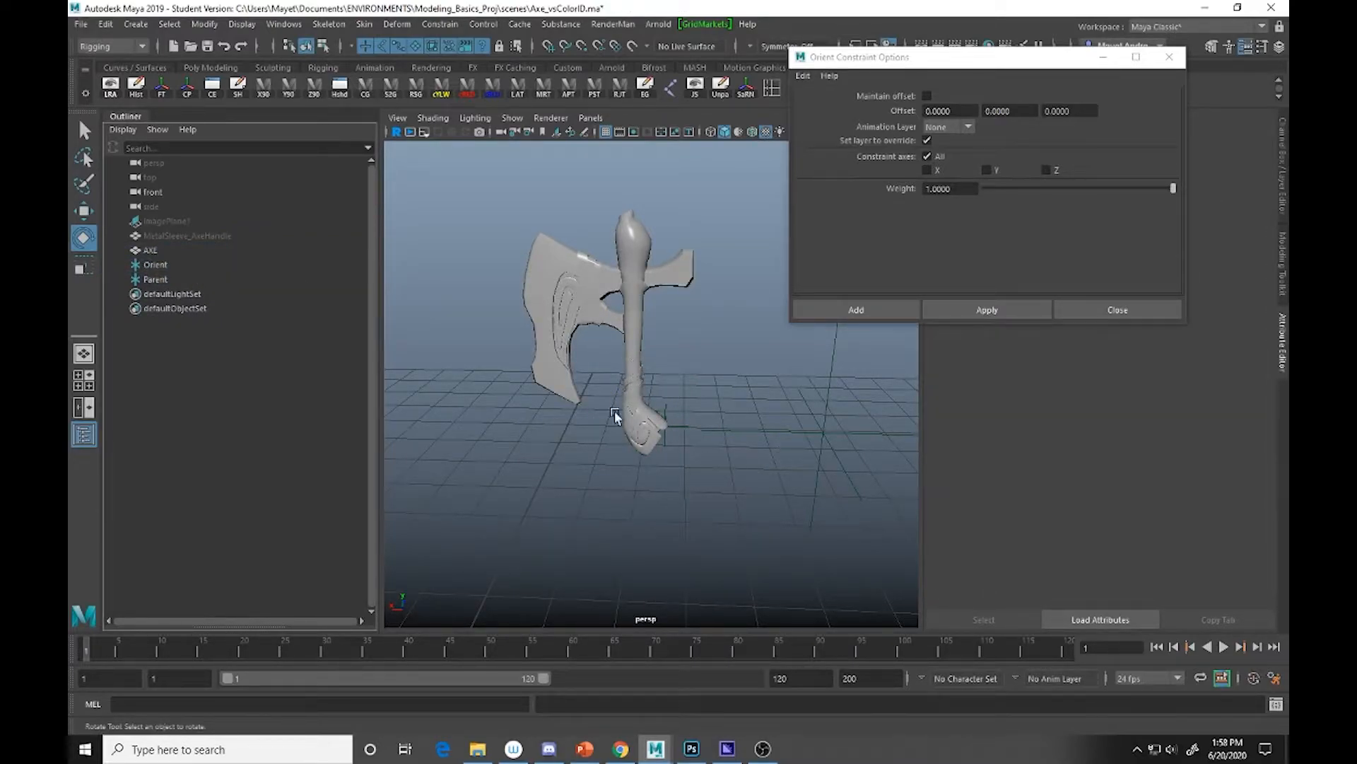
Reverse the relationship by orient-constraining the Orient locator to the AXE mesh on all axes, with maintain offset off.
click(637, 364)
key(q)
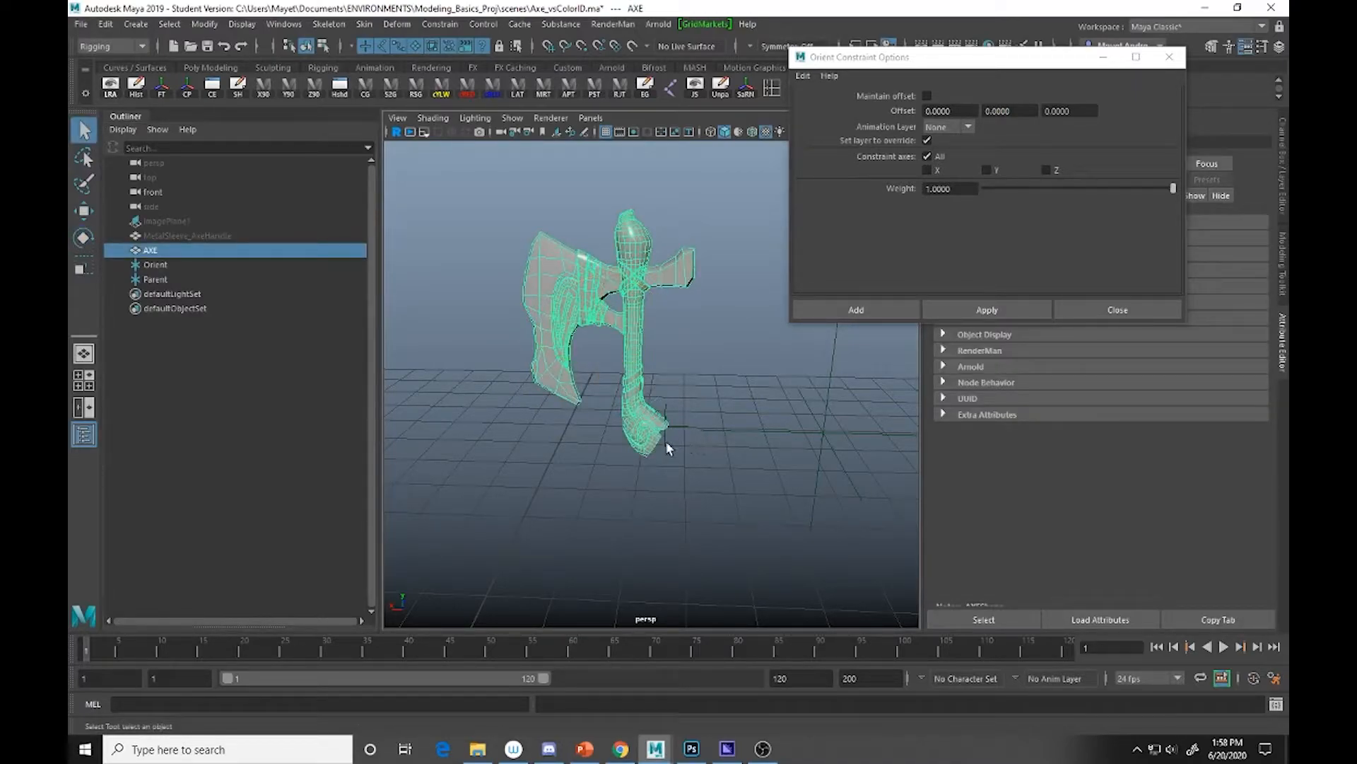
shift+click(666, 442)
click(980, 311)
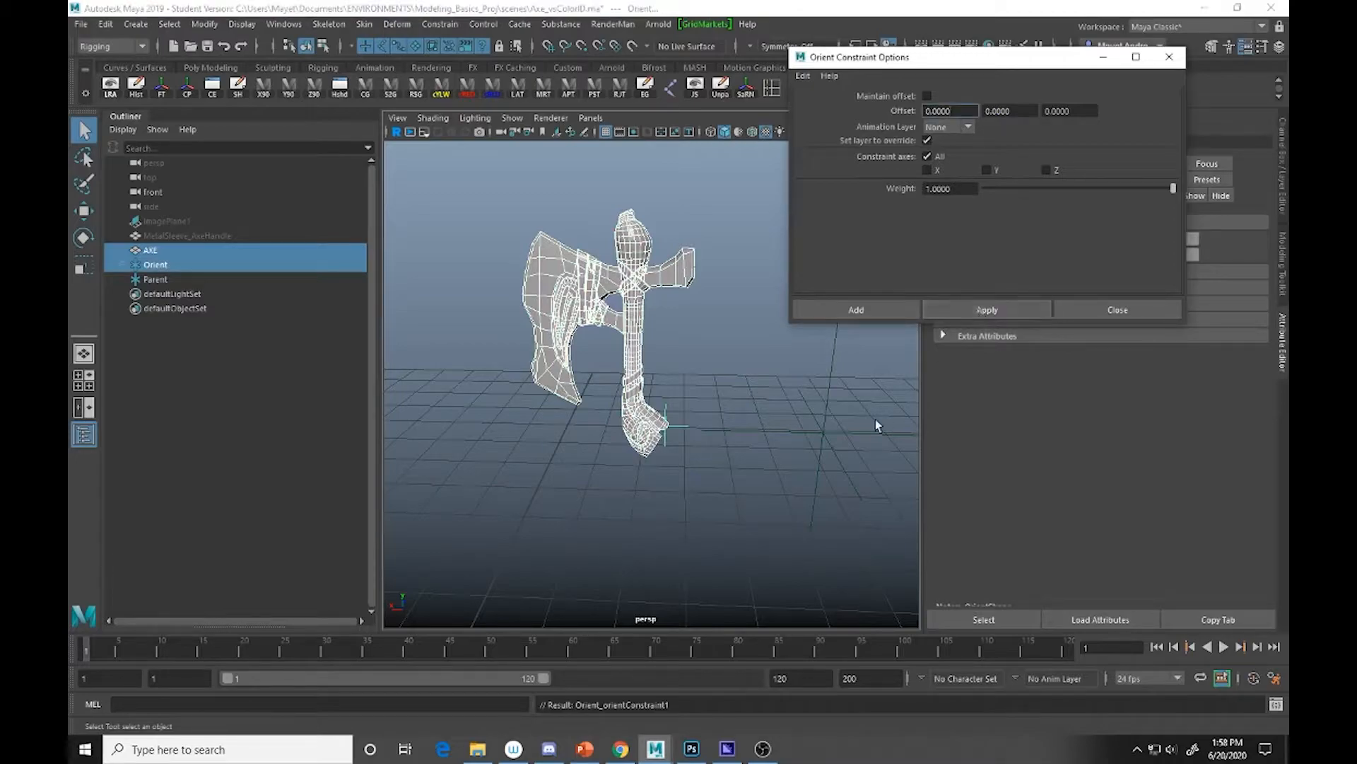
Reveal the constraint nested under the Orient locator and inspect the locator's rotation channels.
click(664, 449)
alt+drag(715, 455, 653, 469)
click(123, 266)
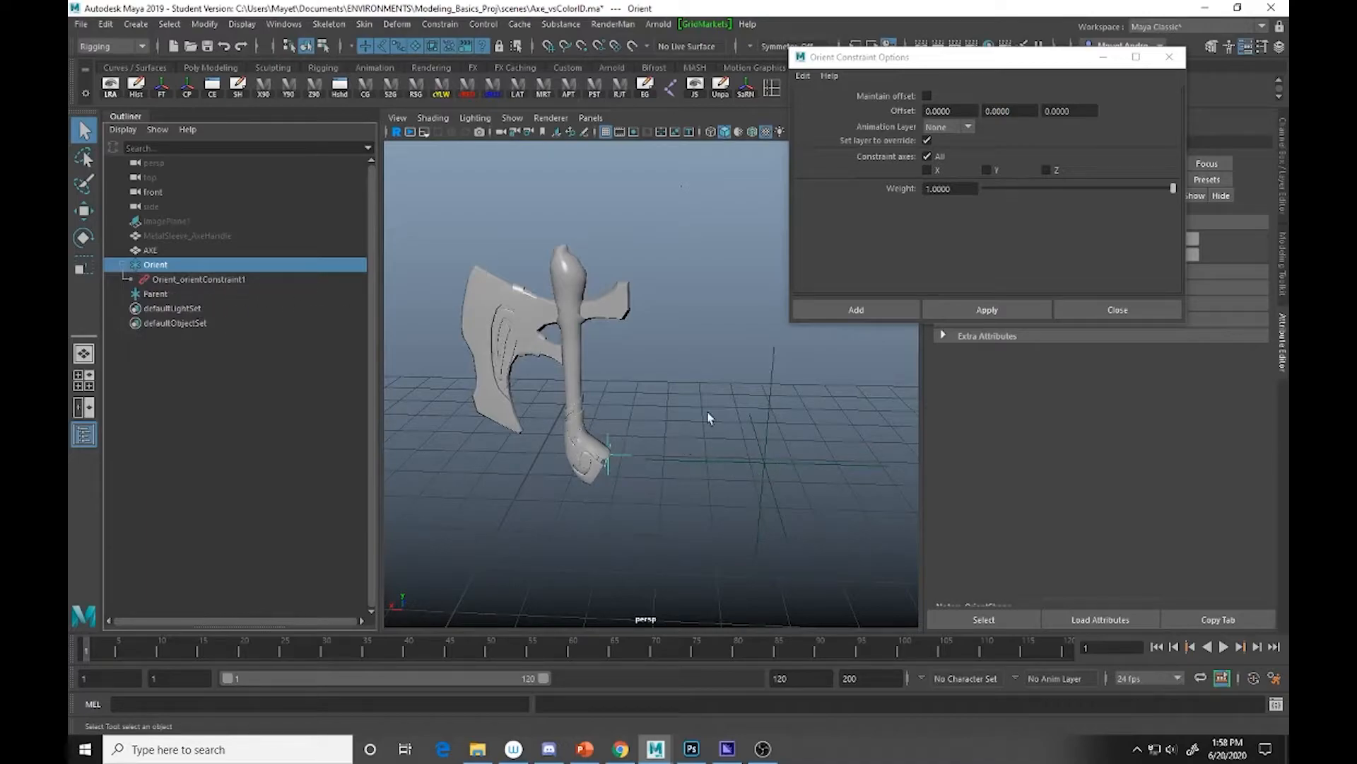
click(1281, 145)
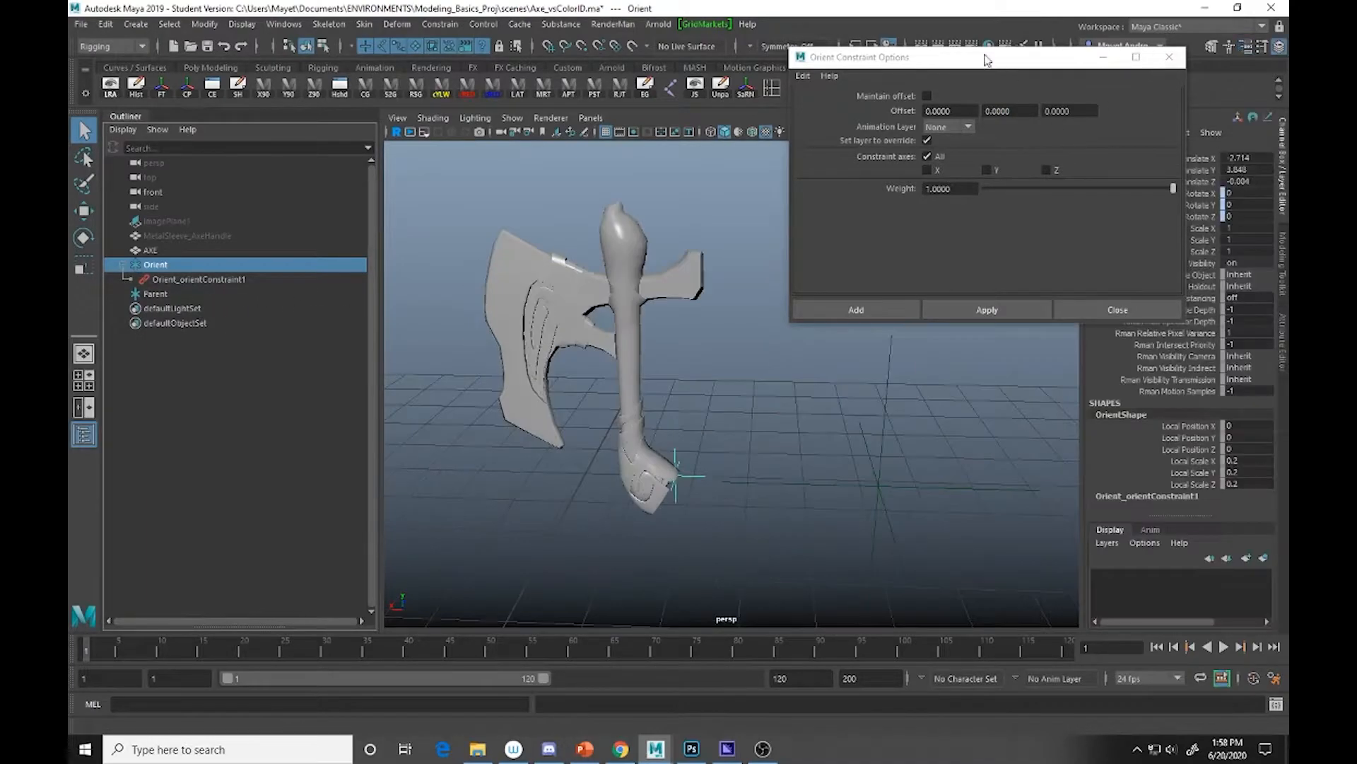
drag(982, 54, 920, 460)
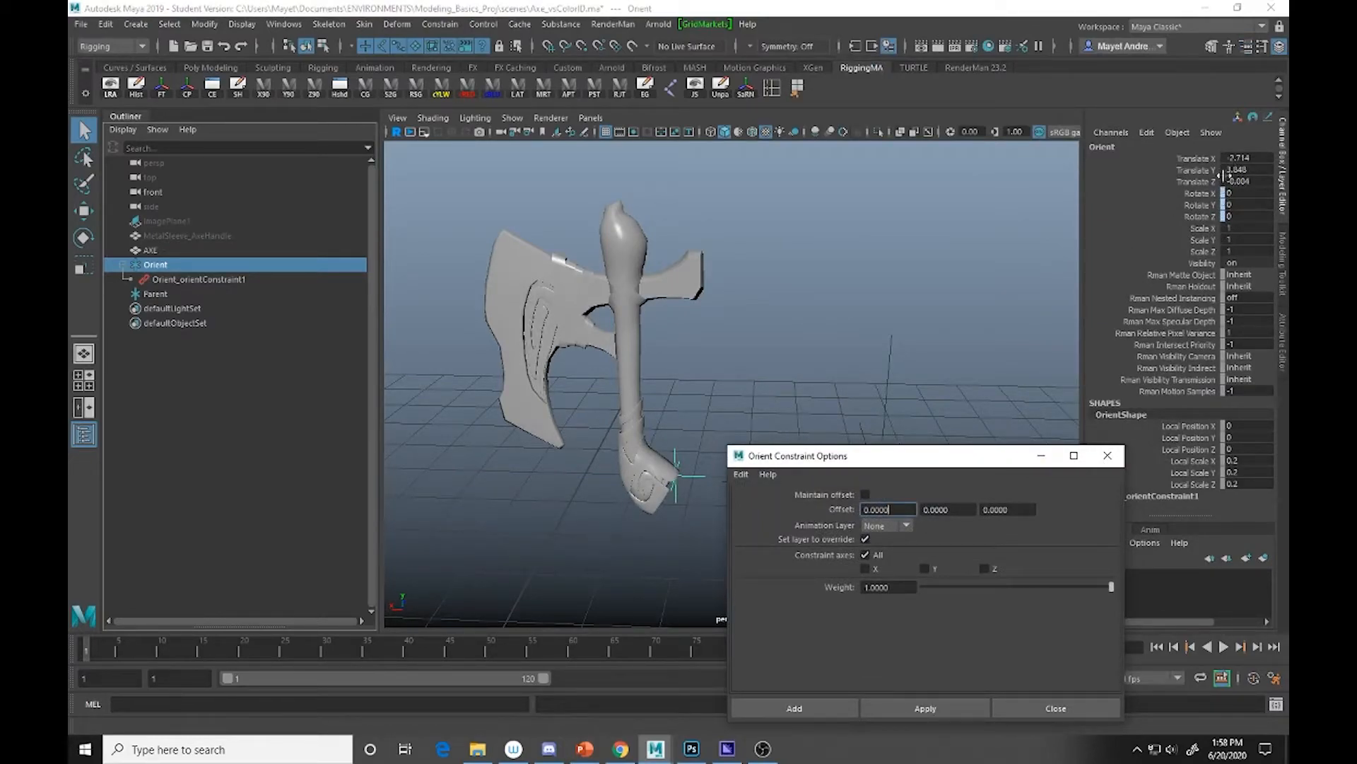
alt+middle_drag(706, 373, 710, 268)
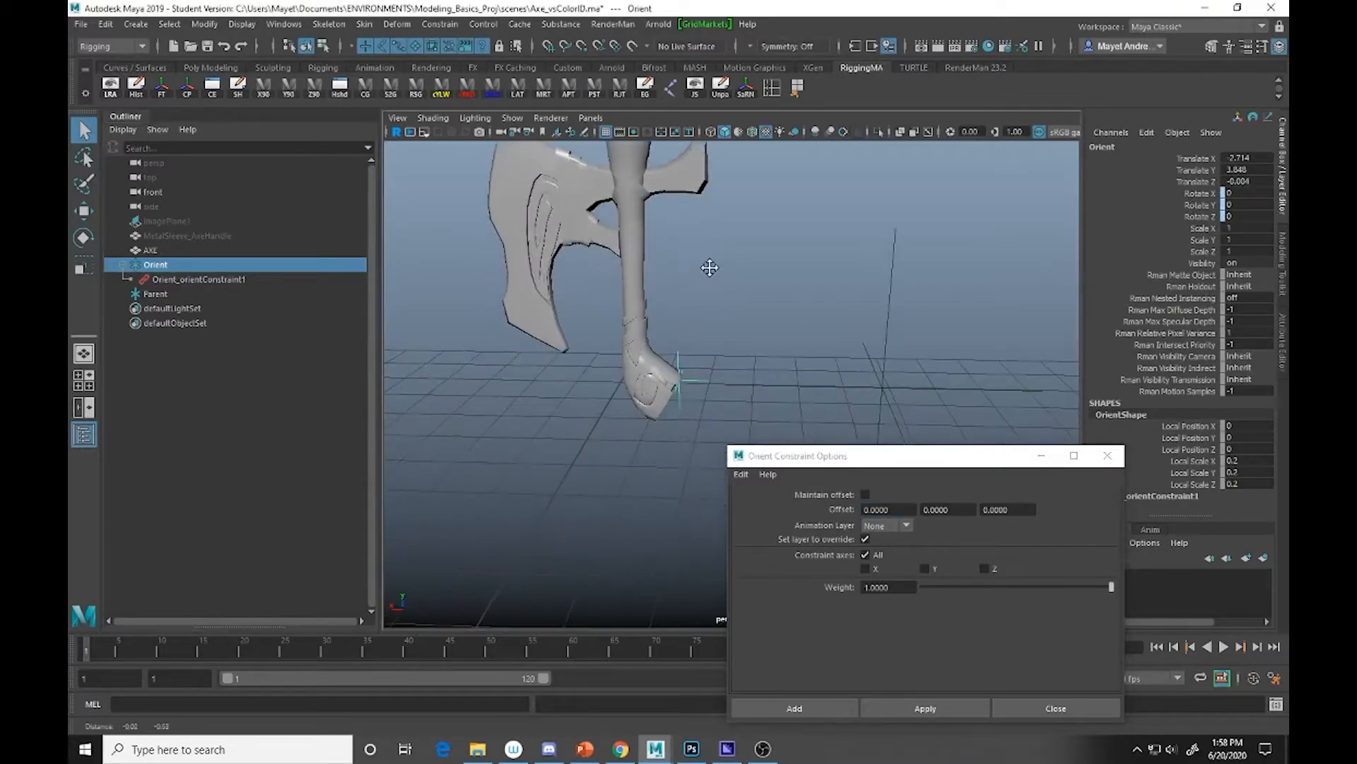
alt+drag(710, 268, 712, 268)
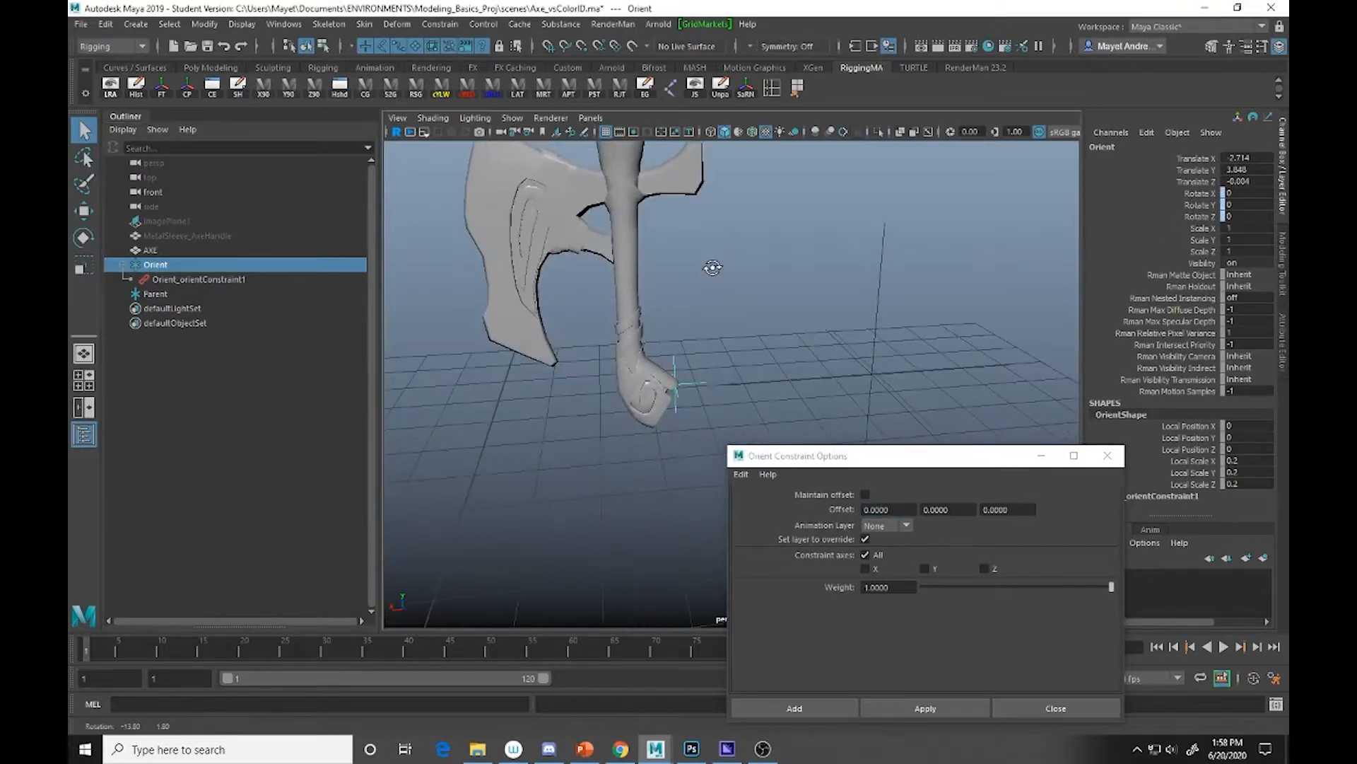
Try rotating the AXE mesh to test the constraint on the Orient locator, and undo the rotation.
click(627, 362)
key(e)
drag(656, 239, 688, 258)
key(ctrl+z)
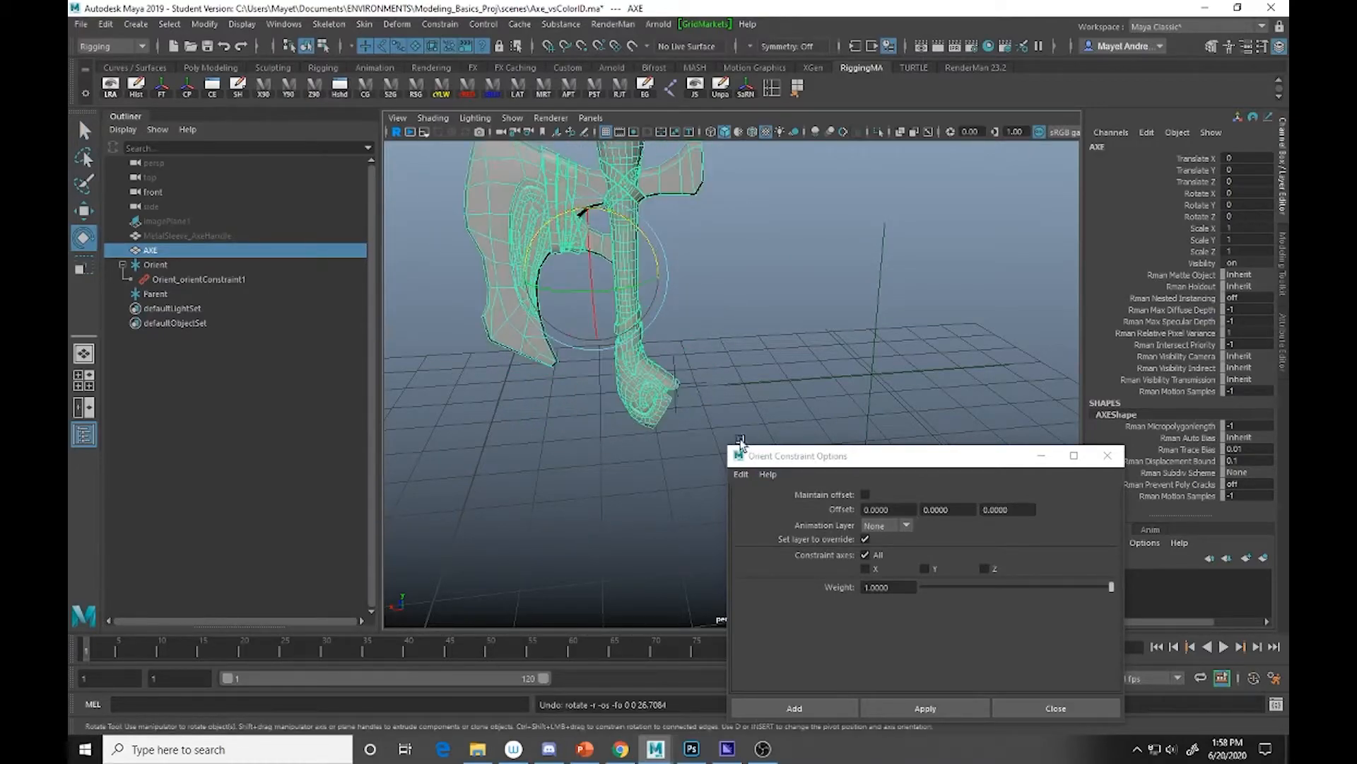
Delete the orient constraint nested under the Orient locator.
click(171, 281)
key(Delete)
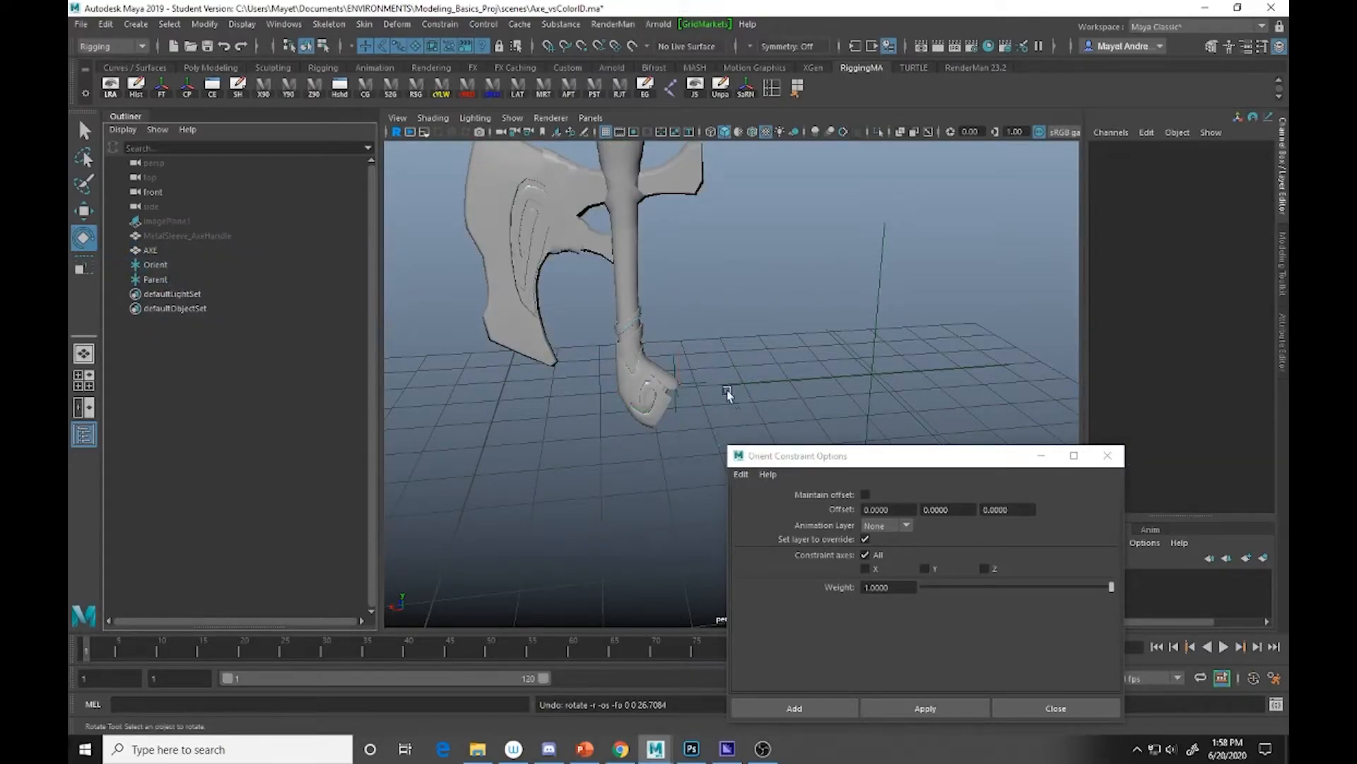
Move the AXE mesh's pivot to the tip of the handle beside the Orient locator, using point snapping.
click(693, 383)
alt+drag(706, 355, 676, 339)
click(622, 251)
mouse_move(754, 315)
alt+mouse_down()
mouse_move(703, 333)
mouse_move(739, 326)
alt+mouse_up()
key(w)
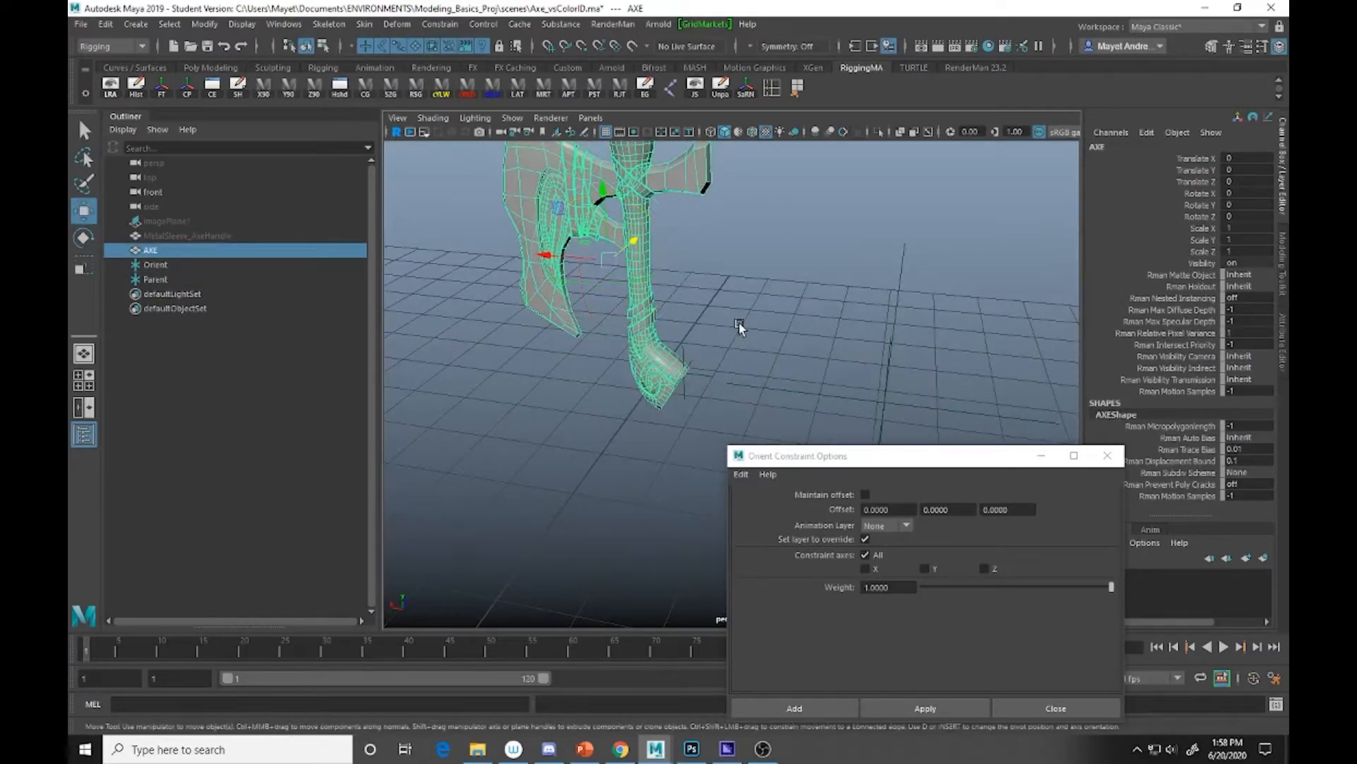
key(d)
alt+drag(745, 327, 690, 321)
key(v)
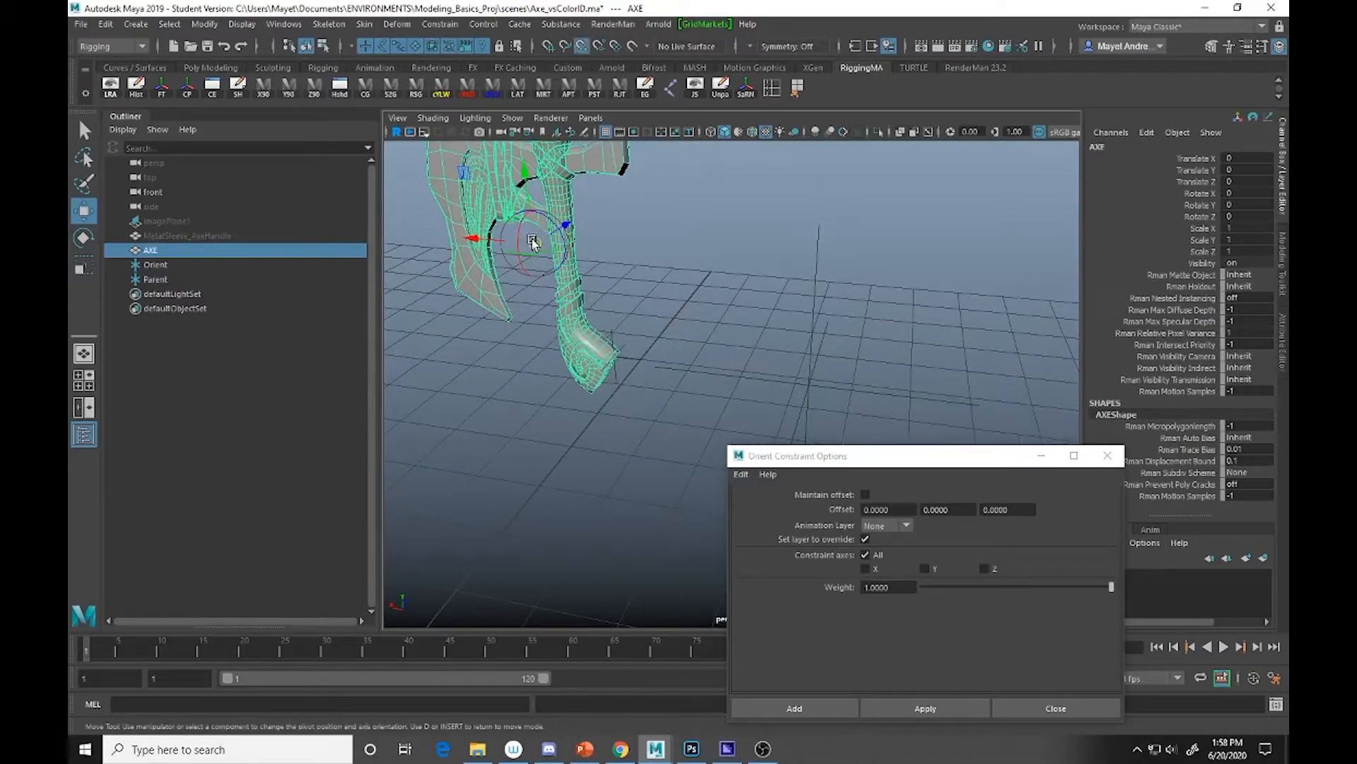
drag(534, 242, 683, 395)
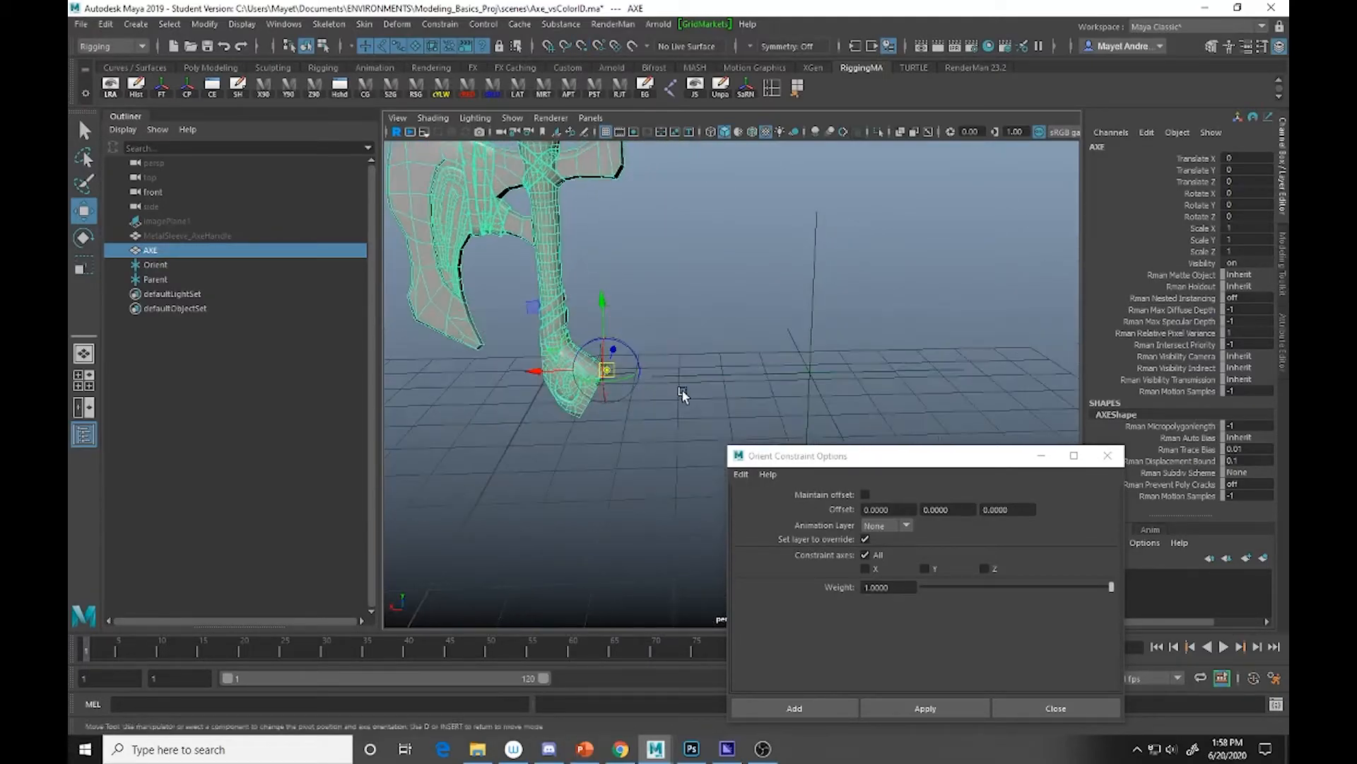
key(d)
alt+middle_drag(647, 375, 648, 321)
mouse_move(650, 327)
alt+mouse_down()
mouse_move(640, 342)
mouse_move(632, 332)
mouse_move(644, 344)
alt+mouse_up()
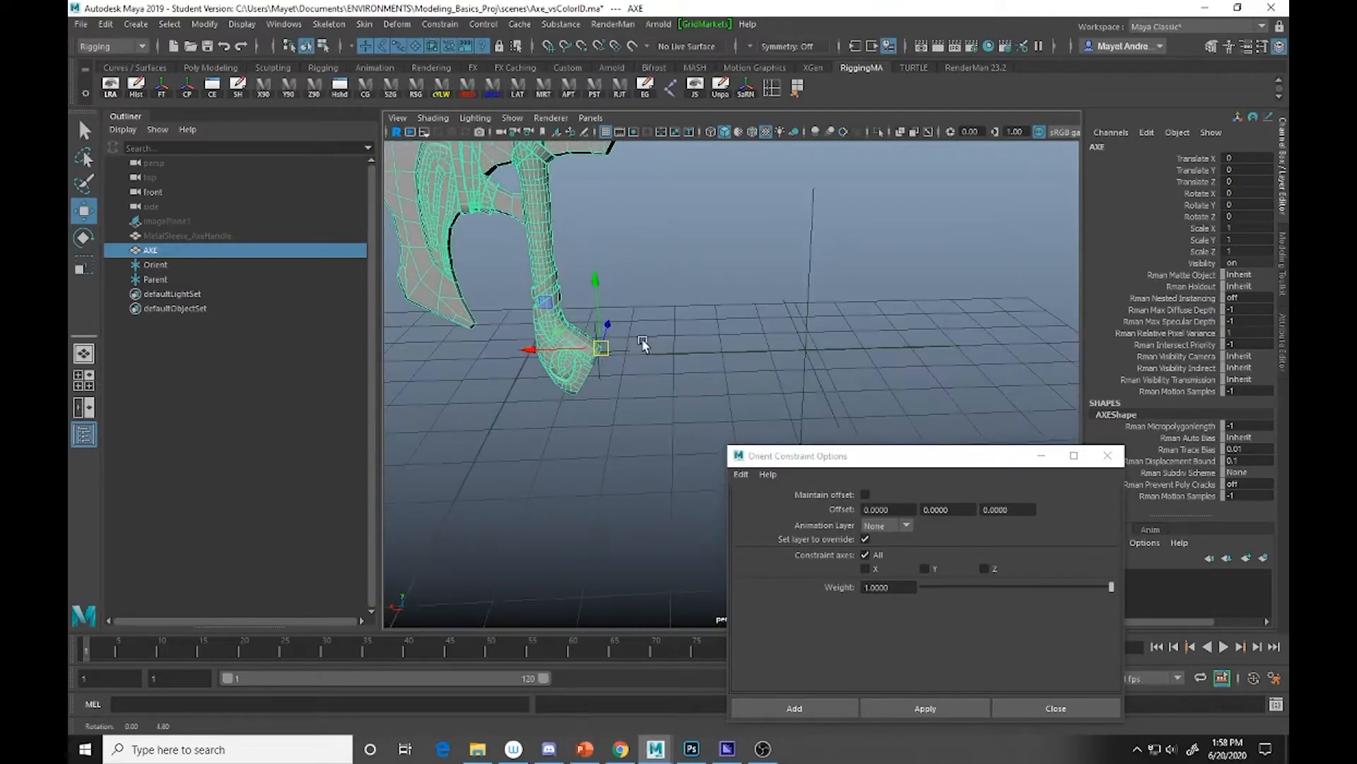
Orient-constrain the AXE mesh with its relocated pivot to the Orient locator, using all axes and no maintained offset.
click(601, 376)
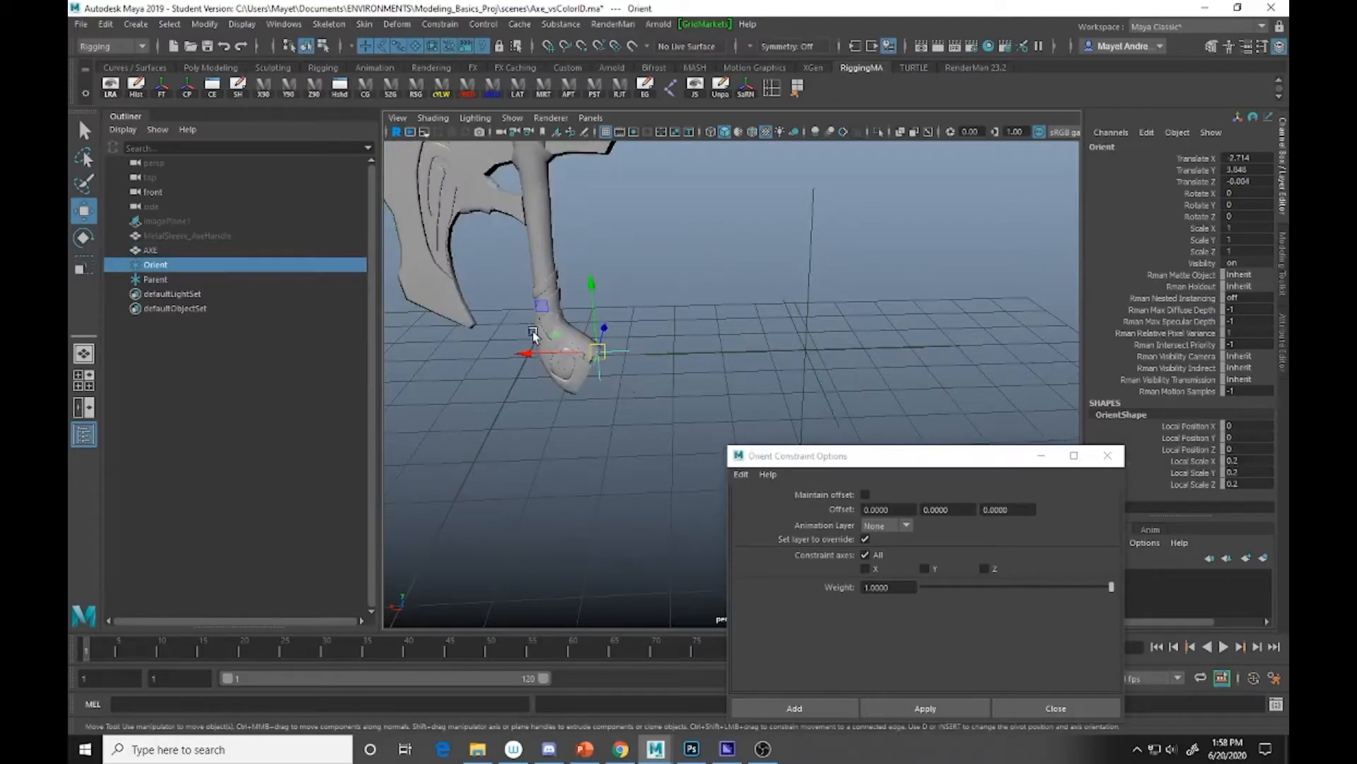
key(q)
shift+click(554, 287)
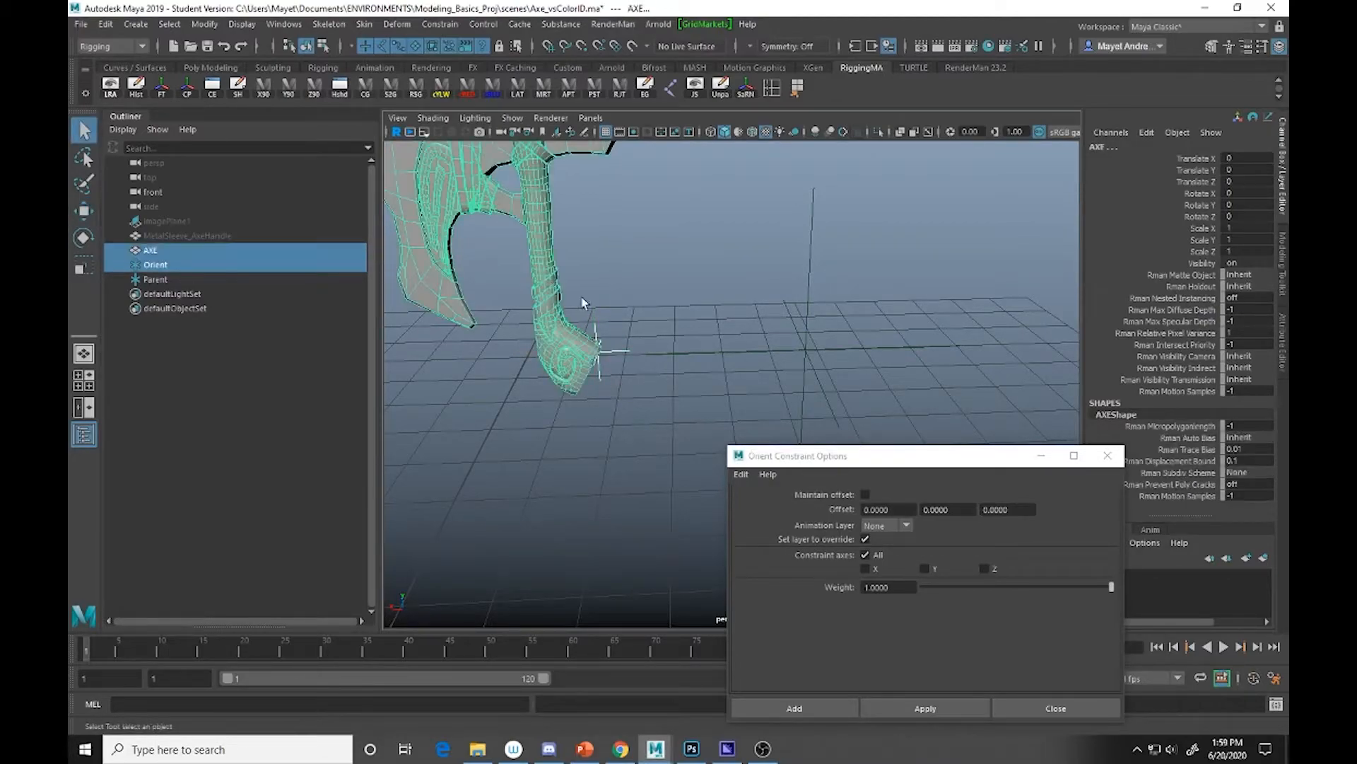
click(939, 709)
Rotate the Orient locator in several directions to test the axe turning about its handle tip, and undo the rotations.
click(620, 343)
alt+drag(642, 424, 634, 352)
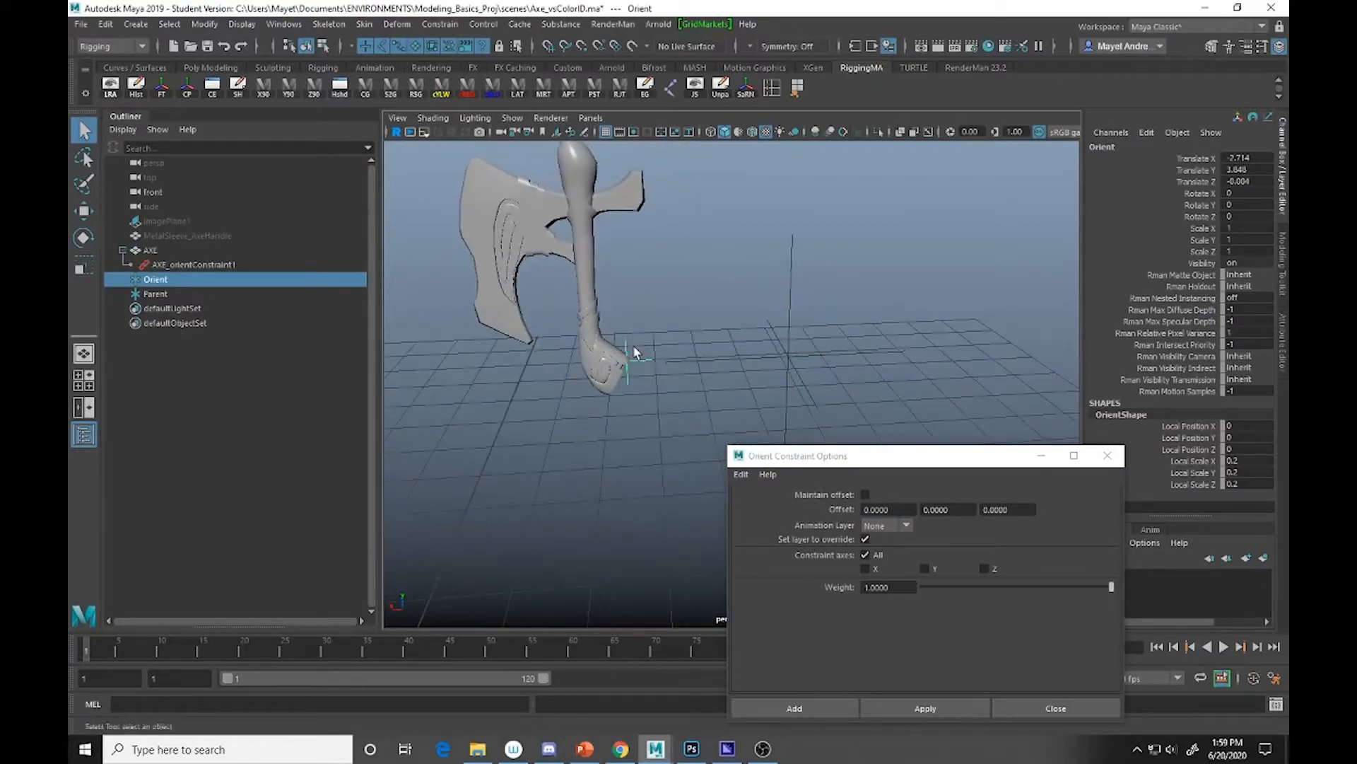
key(e)
drag(660, 302, 697, 365)
drag(696, 365, 670, 354)
key(ctrl+z)
key(ctrl+z)
key(ctrl+z)
key(ctrl+z)
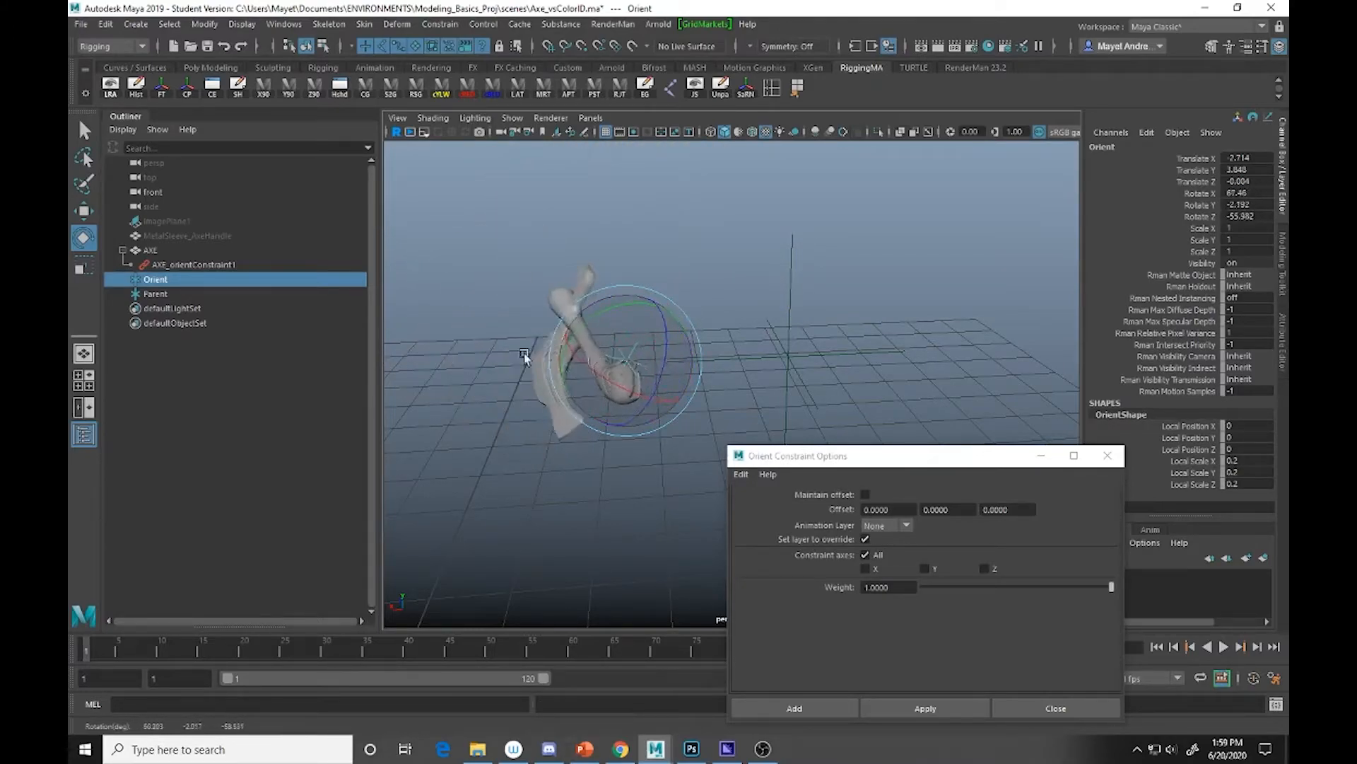
Try moving the Orient locator to test whether the AXE mesh follows, and undo the move.
alt+drag(751, 379, 649, 332)
key(w)
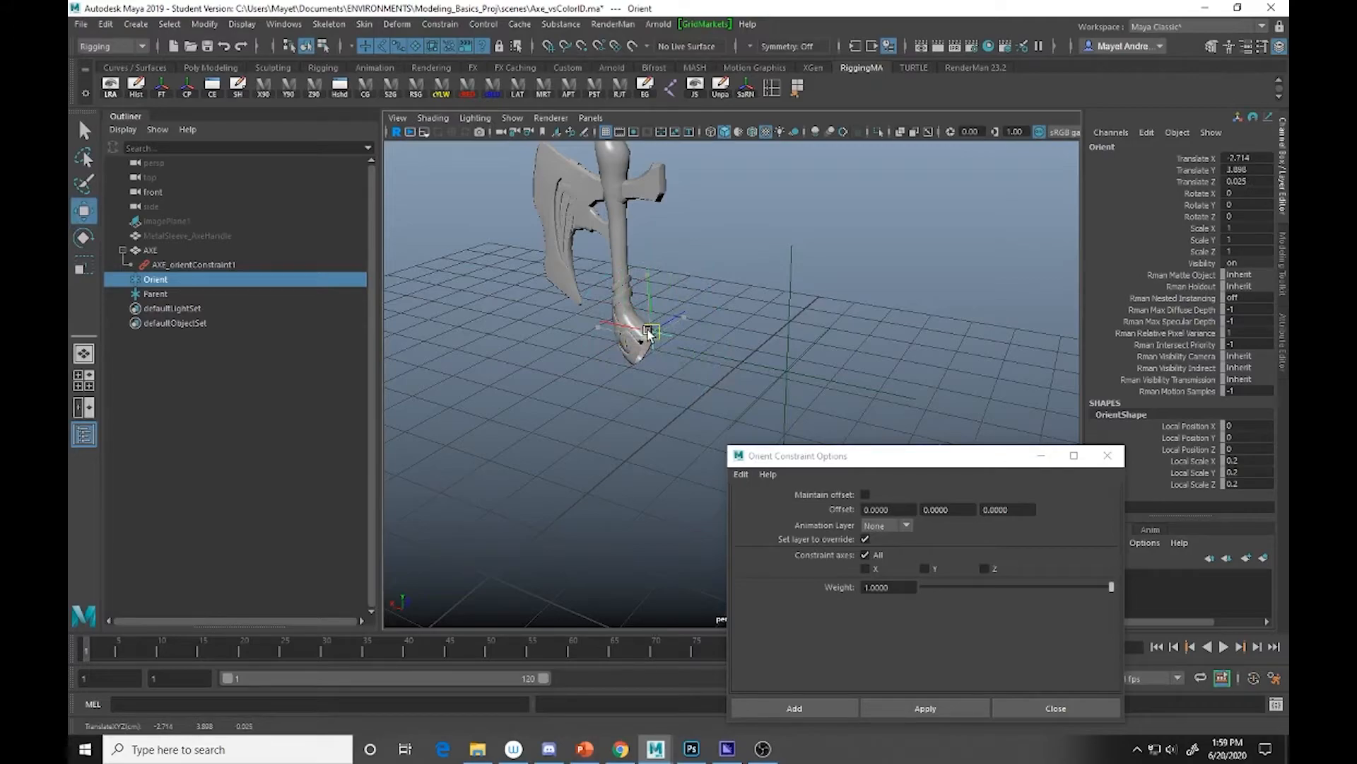
key(ctrl+z)
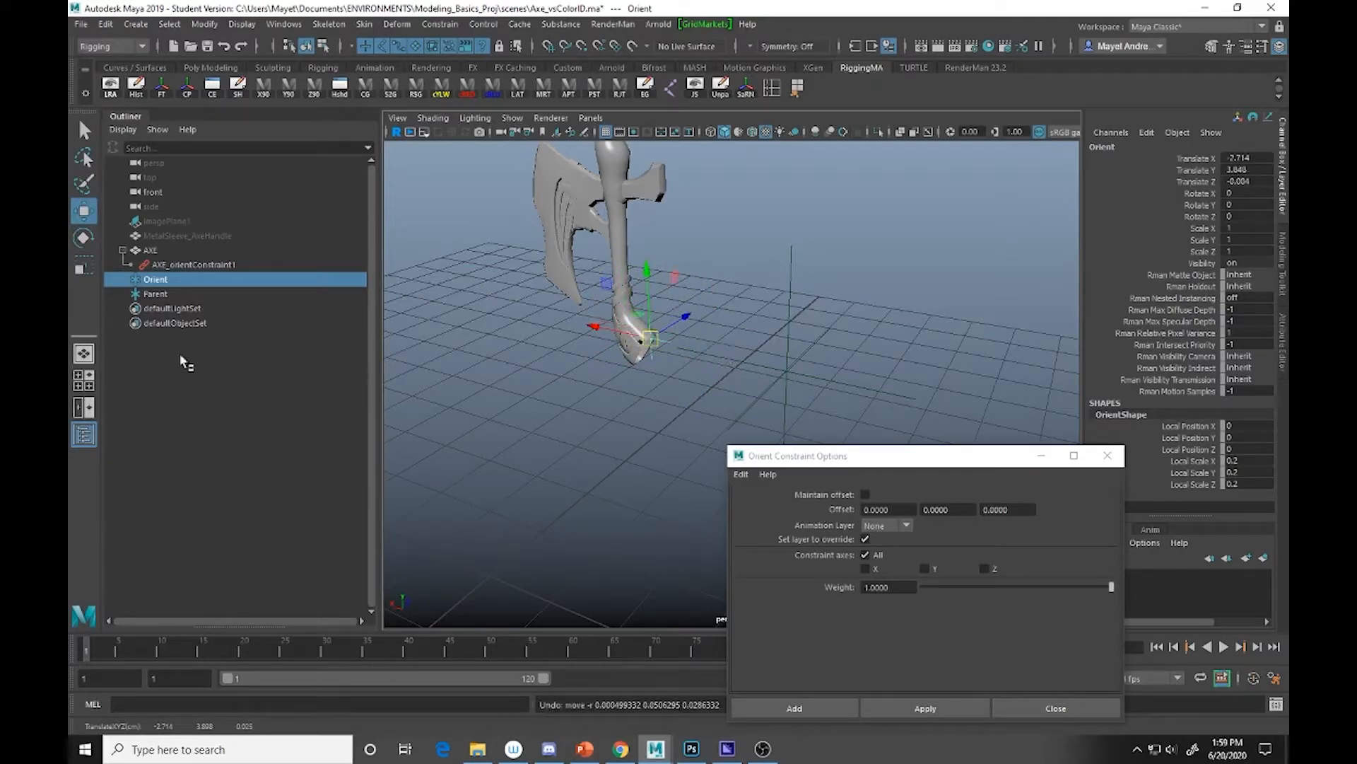
Delete the orient constraint from the AXE mesh after the pivot test.
click(168, 265)
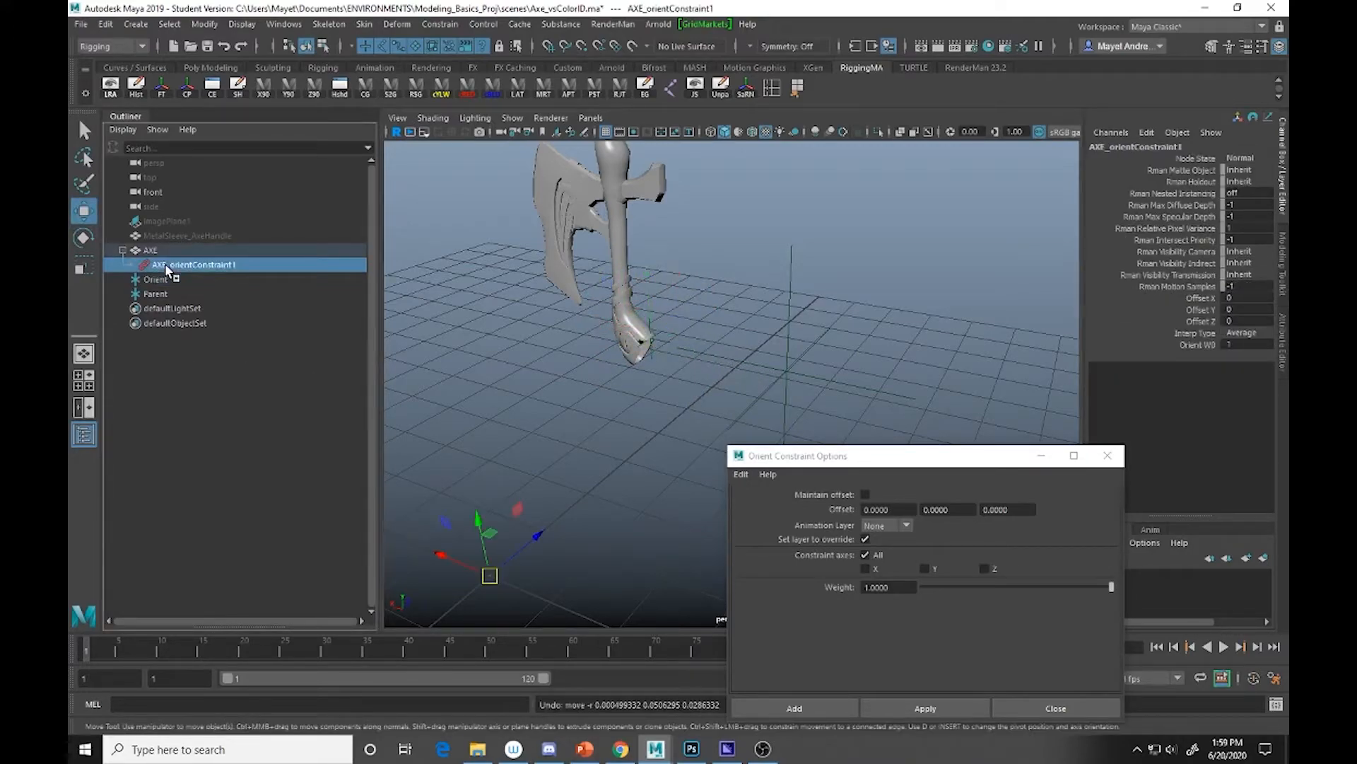
key(Delete)
Close the orient constraint options and check the Parent locator's position relative to the AXE mesh.
drag(763, 259, 800, 334)
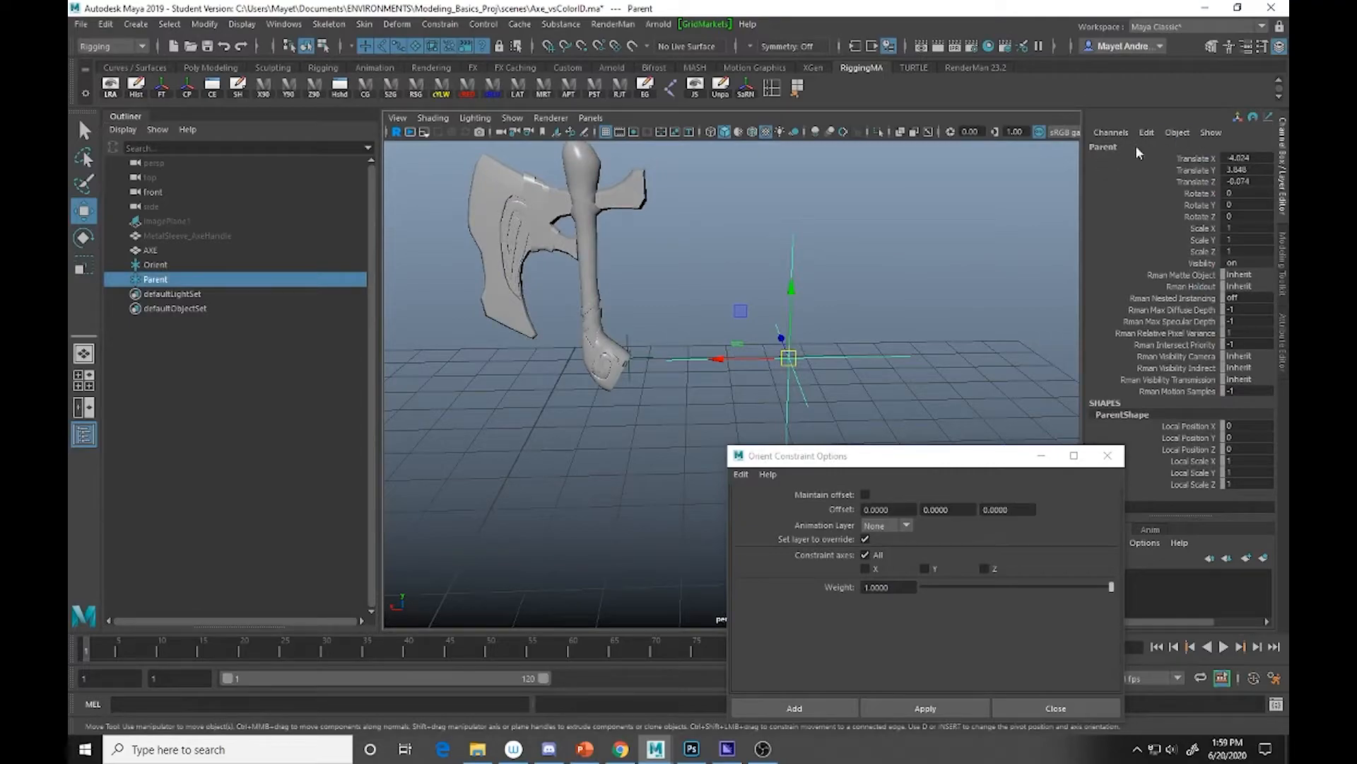
click(1108, 456)
alt+drag(795, 418, 714, 381)
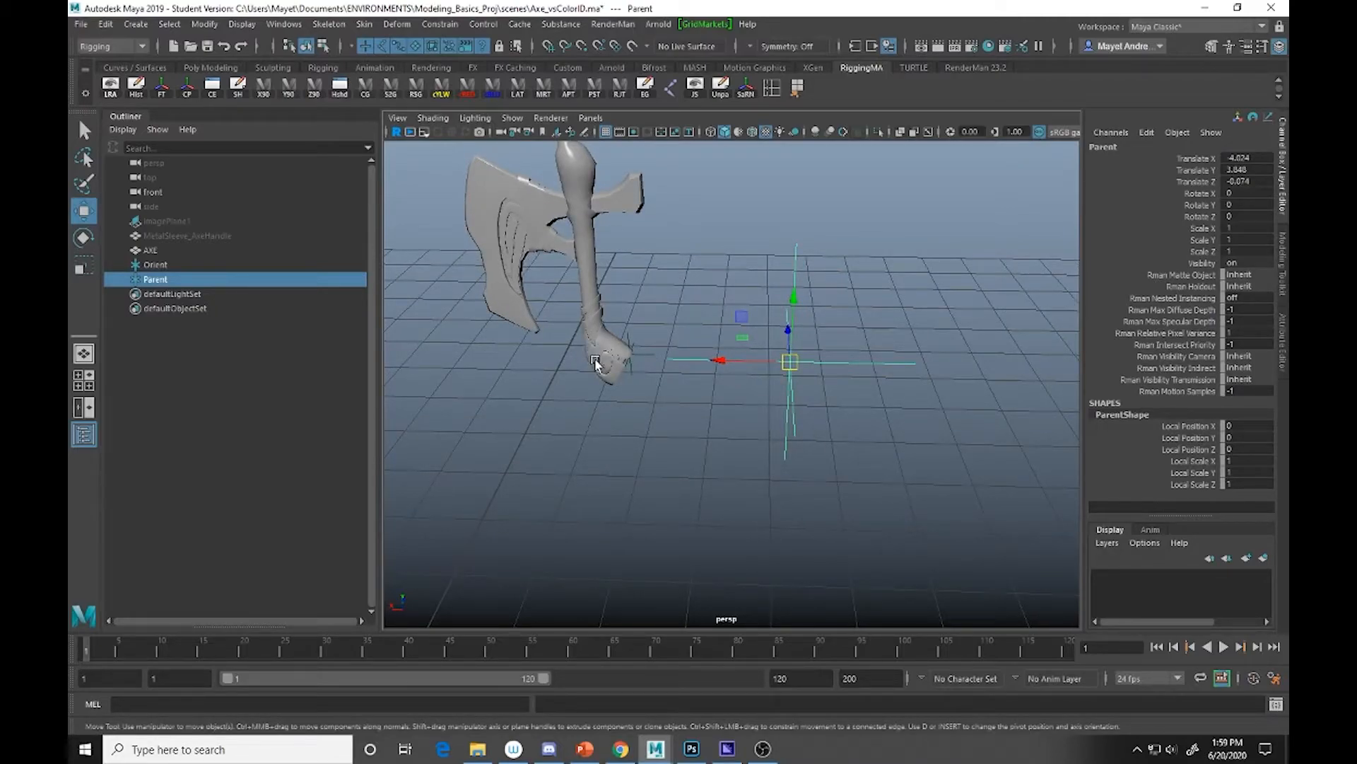
click(582, 326)
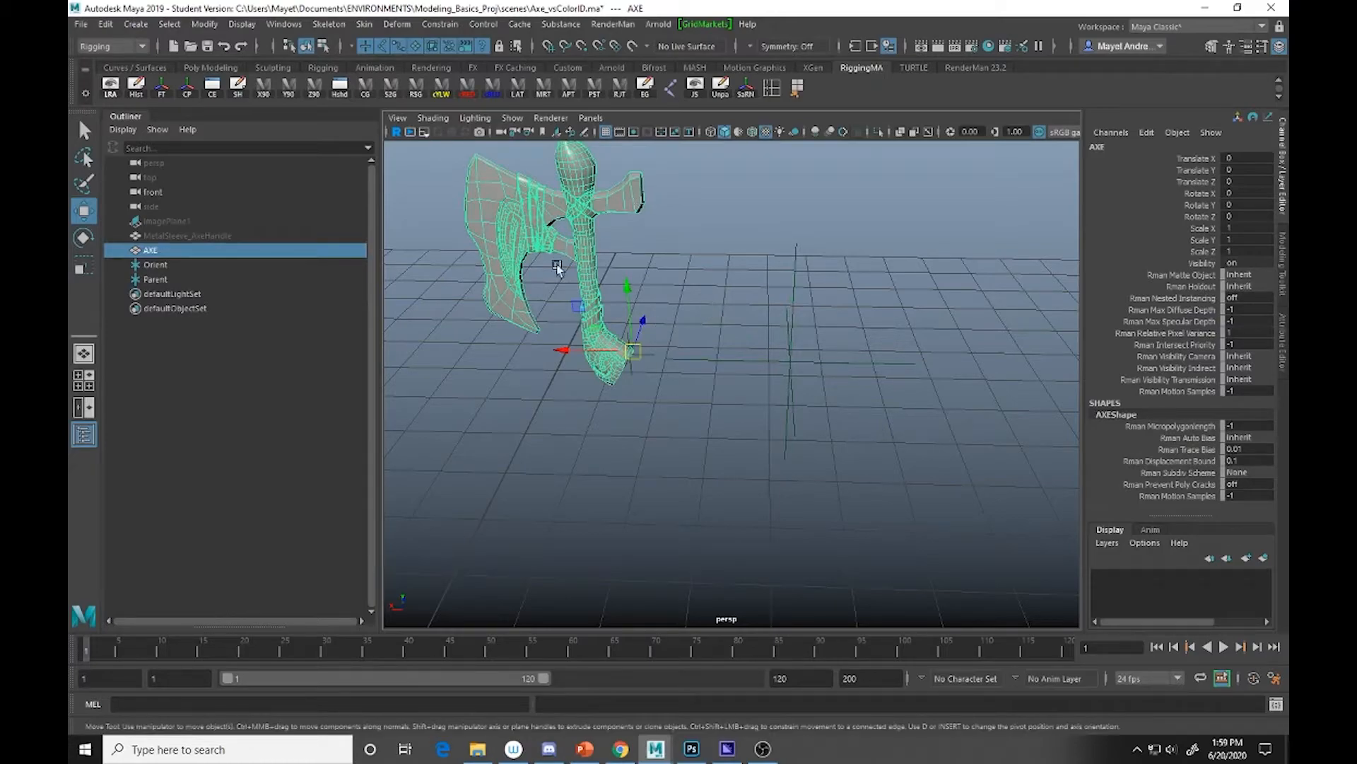
Parent-constrain the AXE mesh to the Parent locator on all translate and rotate axes, without maintaining the offset.
drag(761, 281, 827, 378)
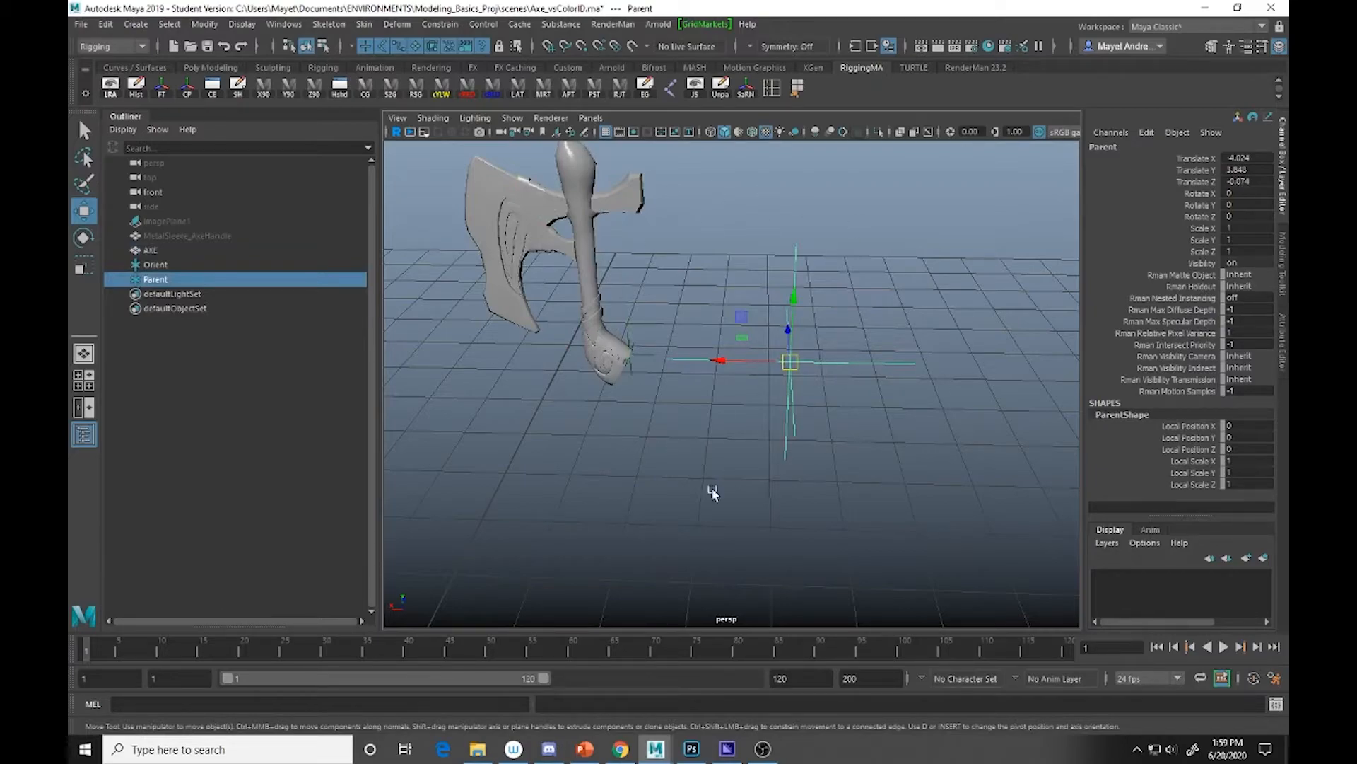
shift+click(584, 302)
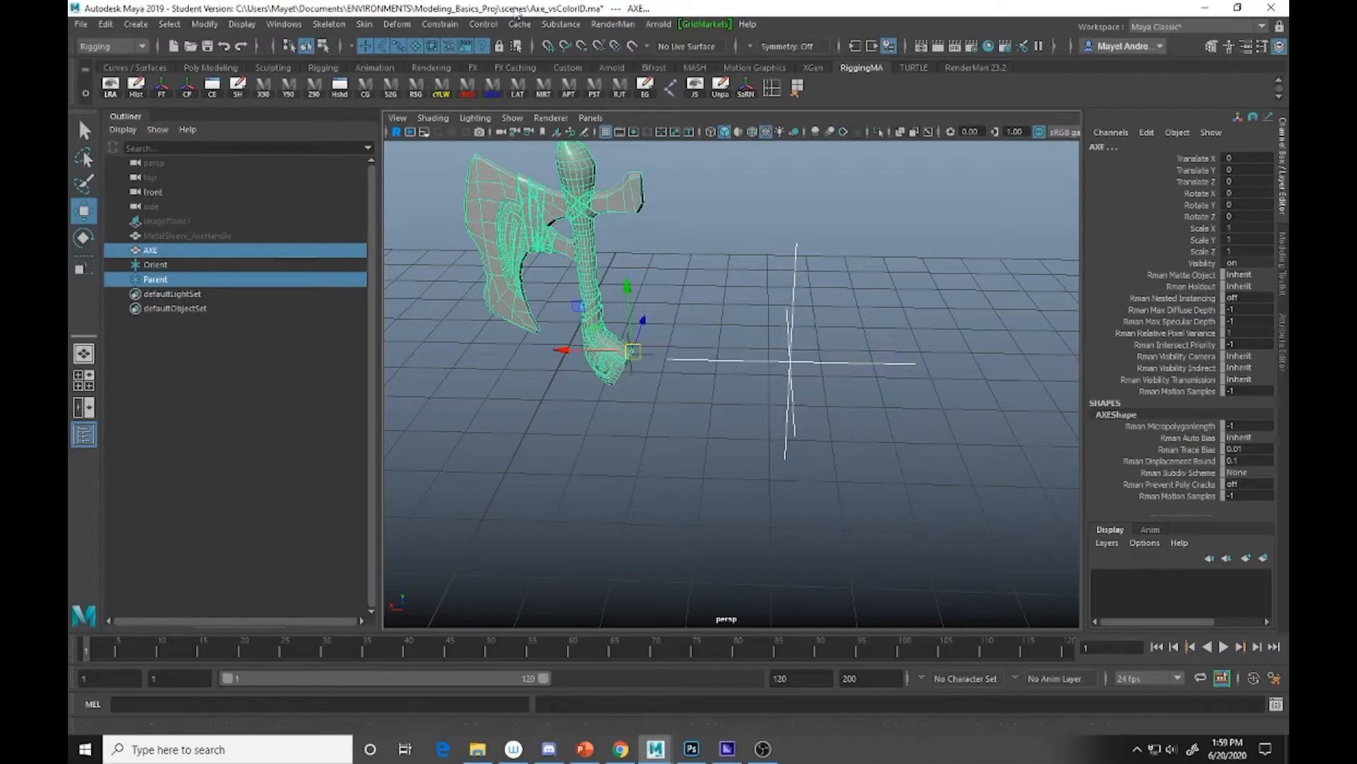
click(439, 24)
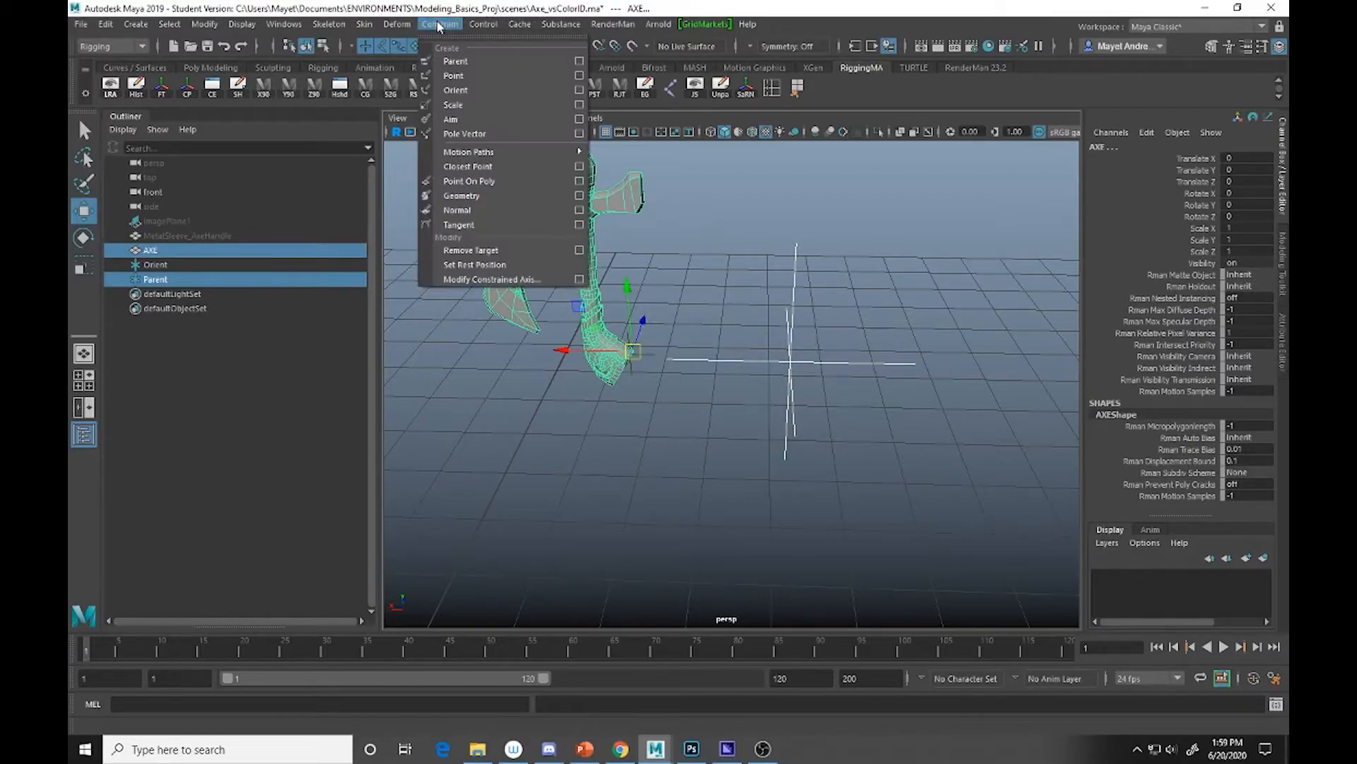
click(580, 62)
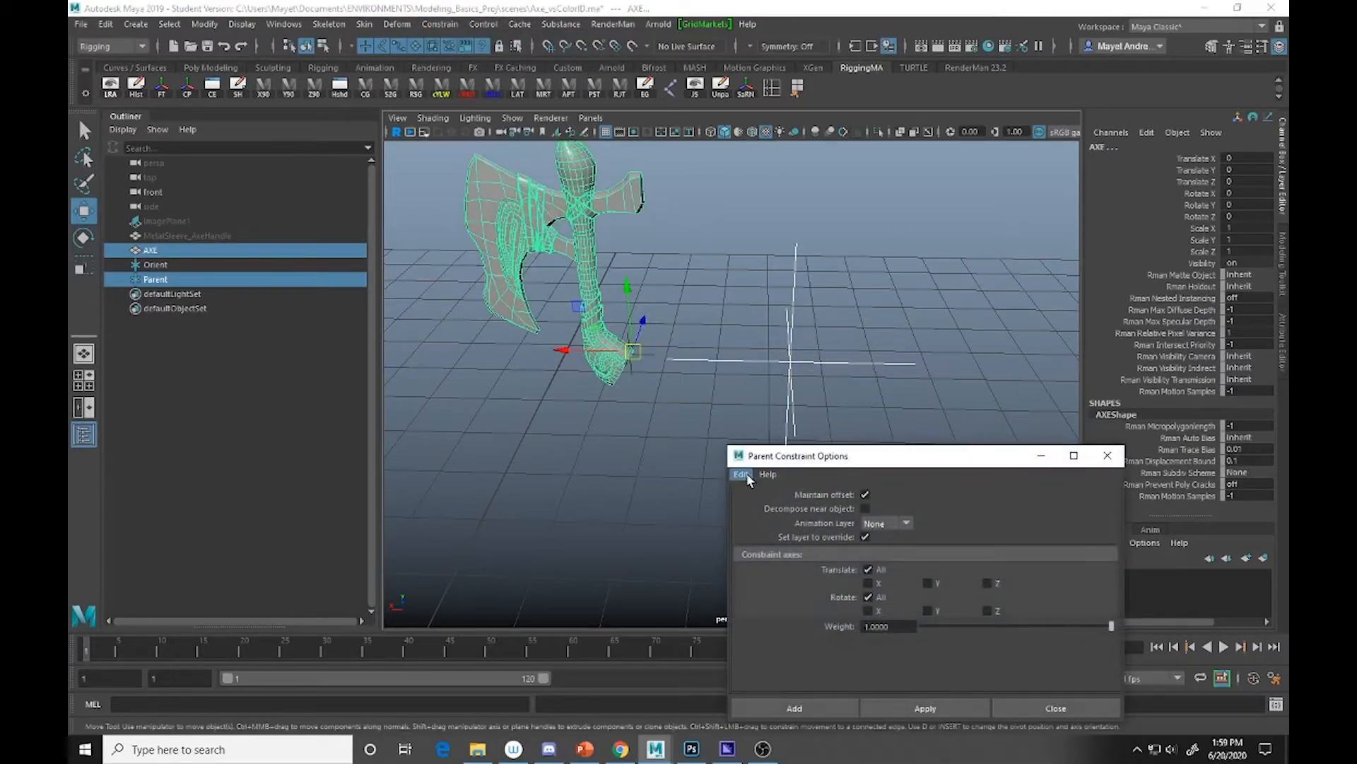
drag(831, 446, 1008, 264)
click(918, 326)
click(1077, 518)
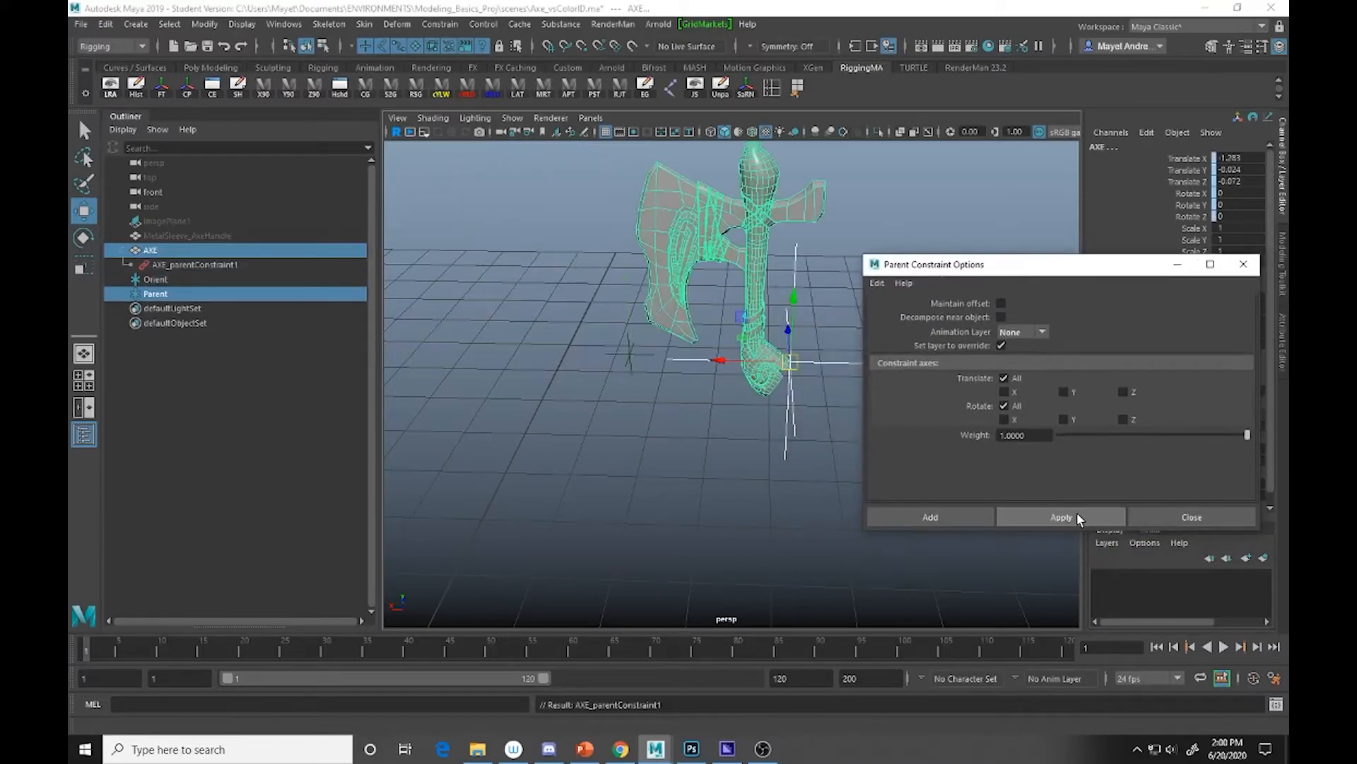
Rotate the Parent locator in several directions to test the axe turning with it, and undo the rotations.
alt+drag(811, 474, 558, 353)
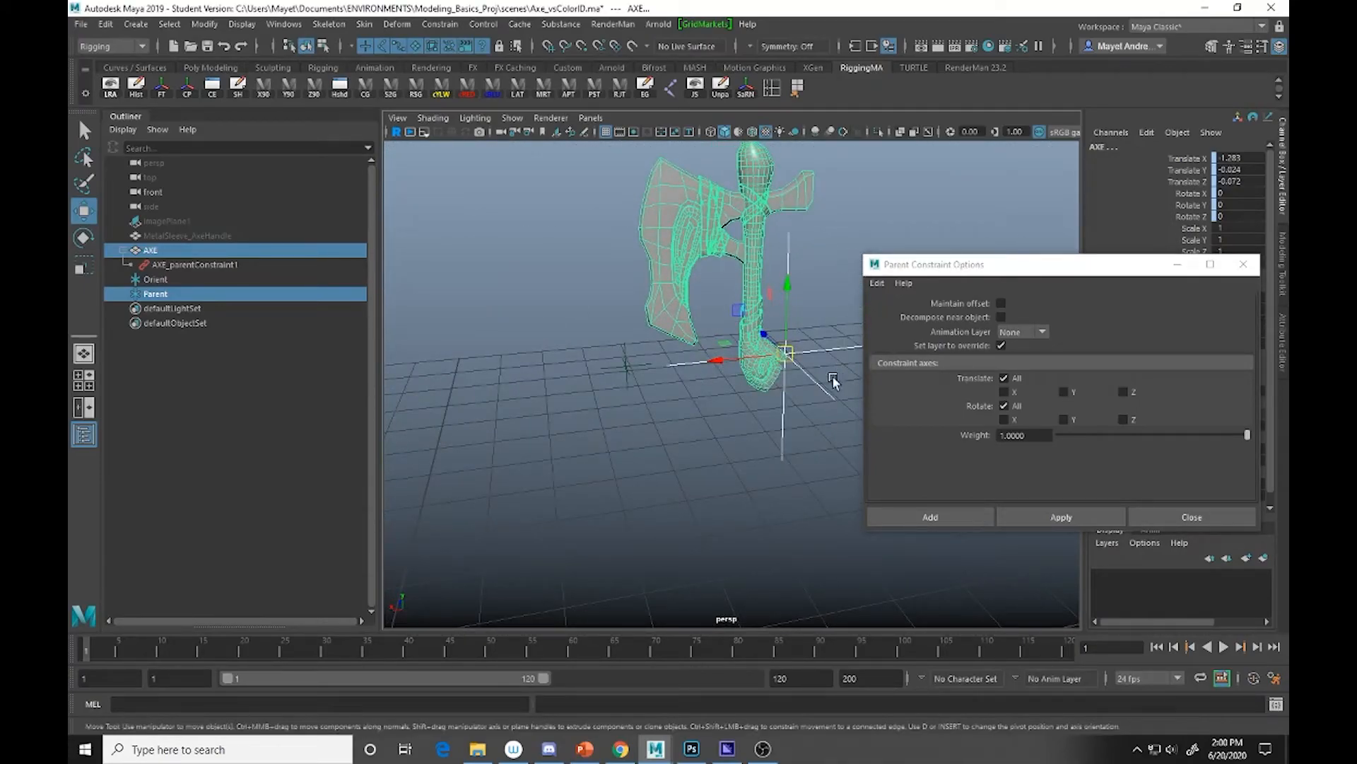
alt+drag(794, 382, 746, 309)
click(760, 357)
key(e)
key(ctrl+z)
key(ctrl+z)
key(ctrl+z)
key(ctrl+z)
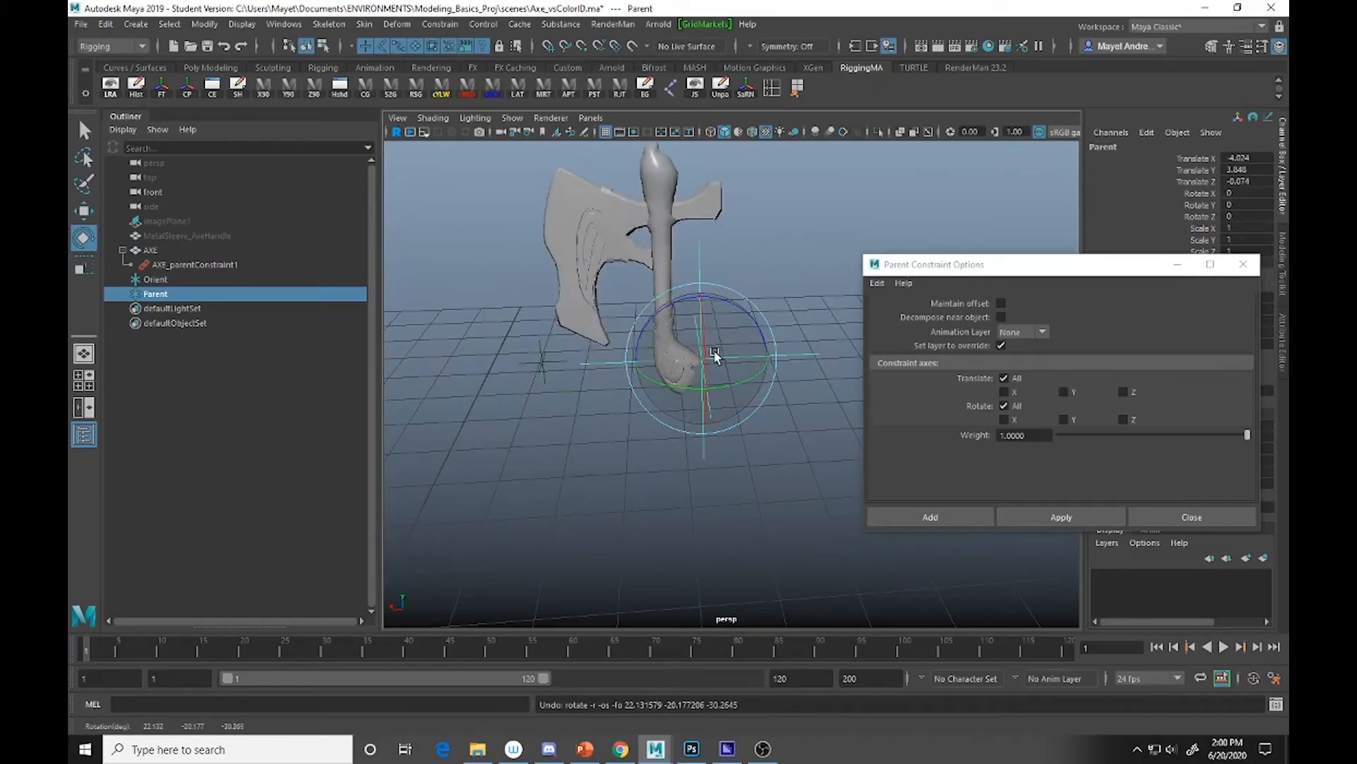
Try moving the Parent locator to test the axe following it, and undo both the moves and the parent constraint.
key(w)
key(ctrl+z)
key(ctrl+z)
key(ctrl+z)
key(ctrl+z)
key(ctrl+z)
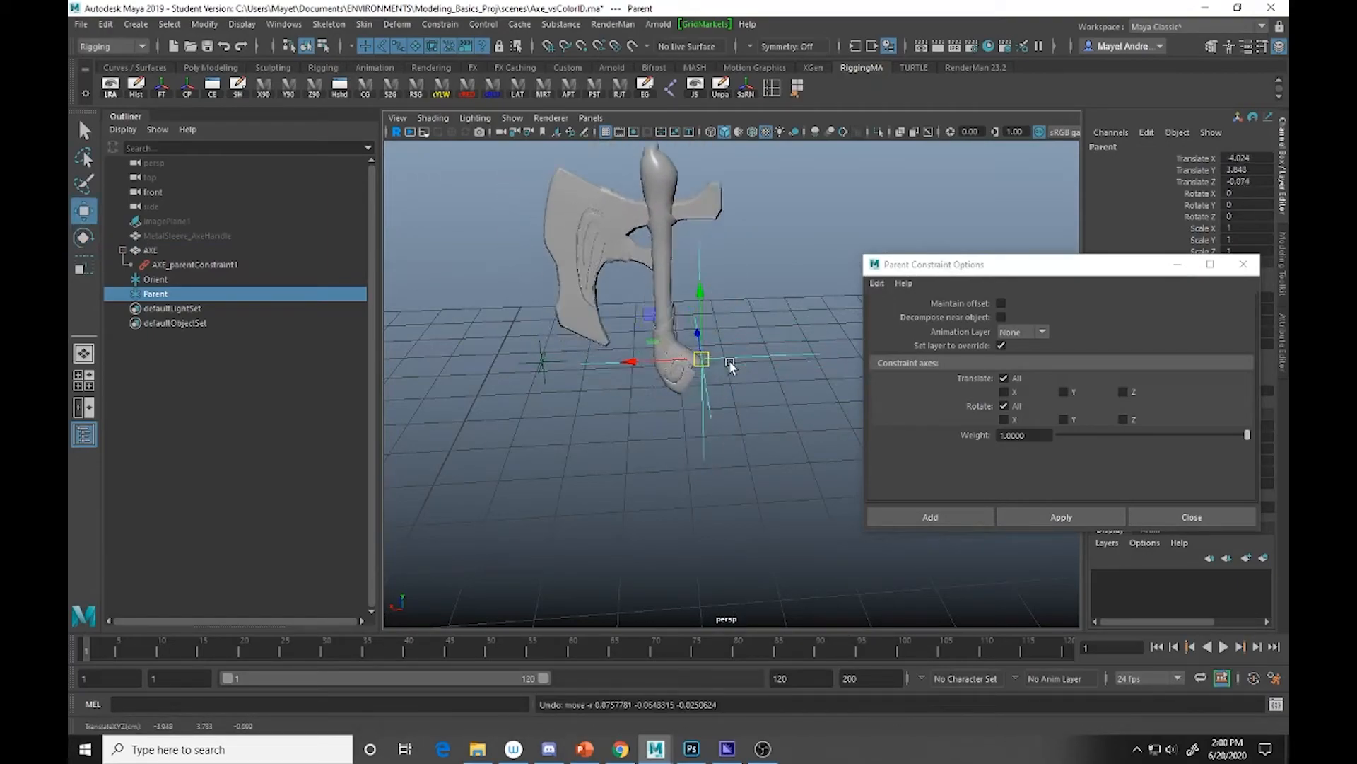
Parent-constrain the AXE mesh to the Parent locator on all axes with Maintain offset enabled.
alt+drag(749, 371, 721, 378)
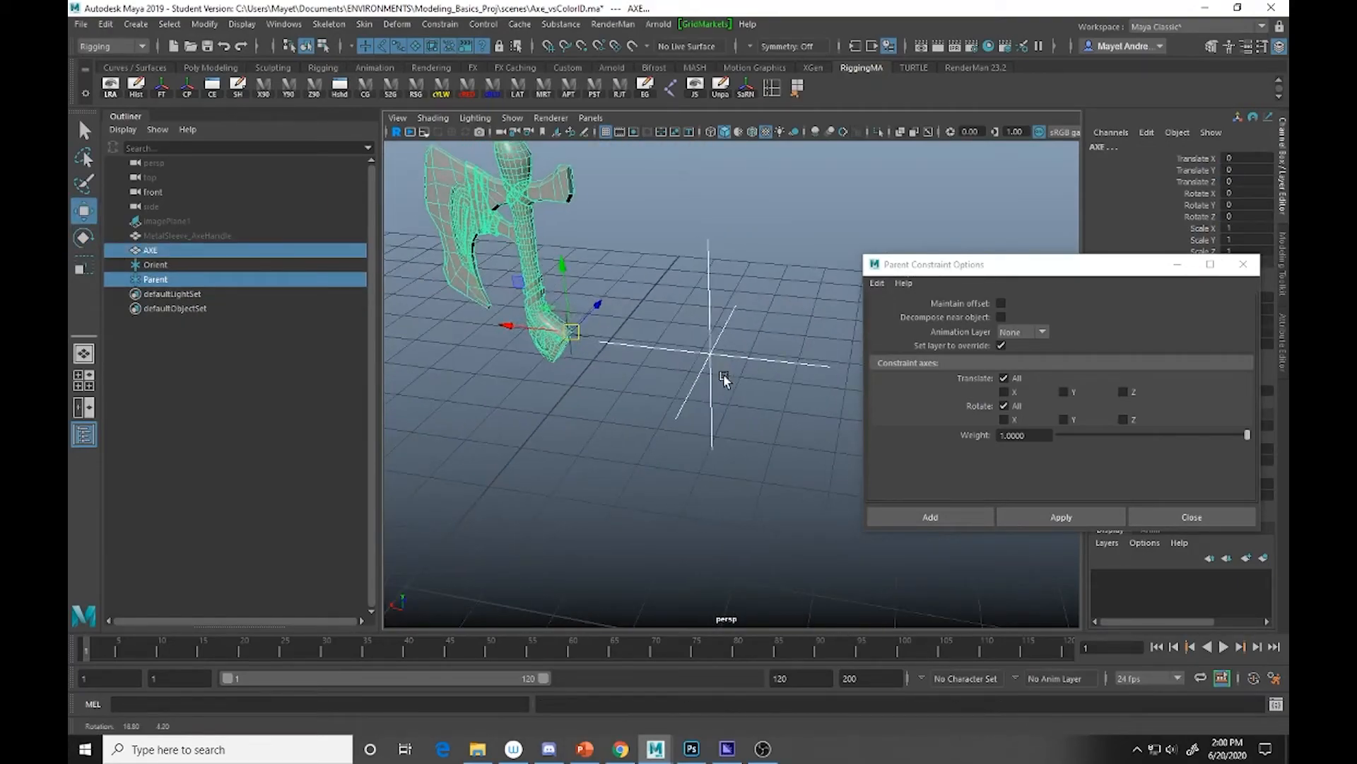
click(1000, 304)
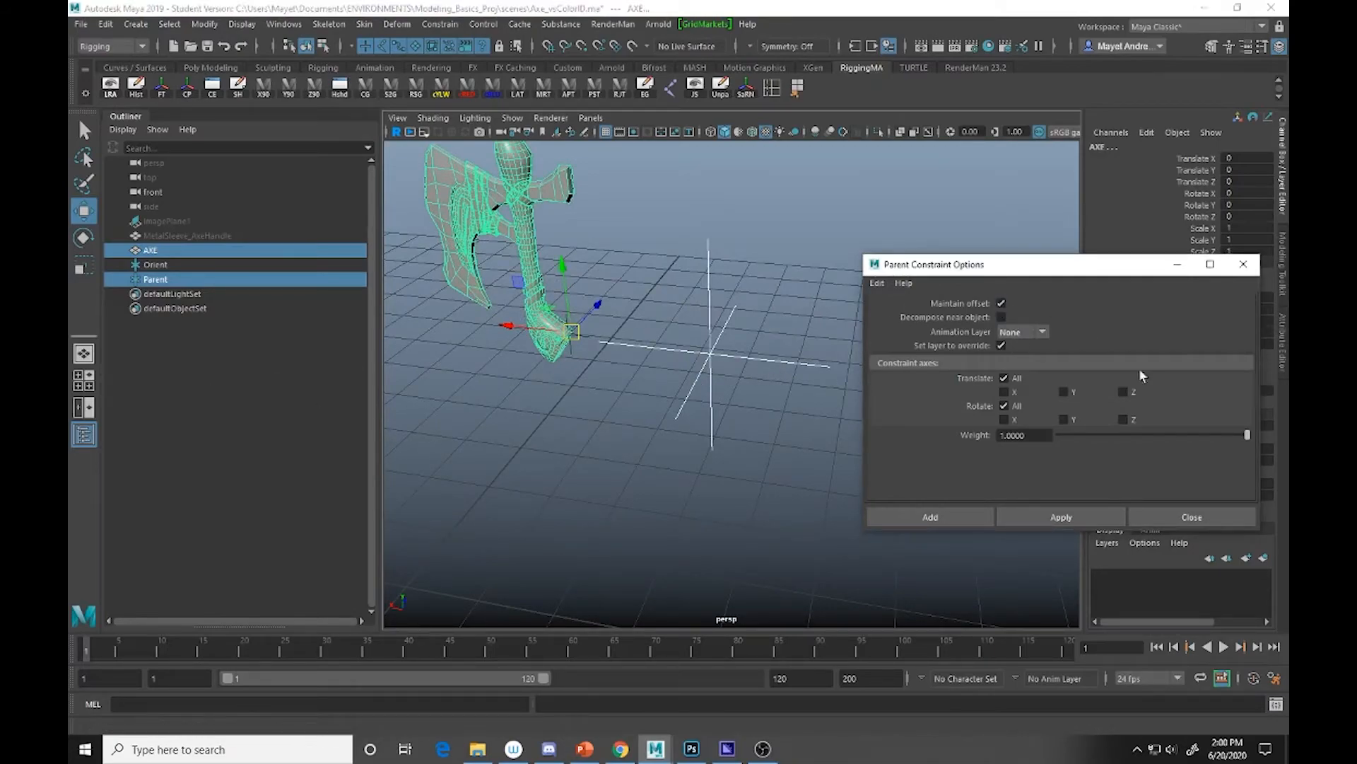
click(661, 442)
click(702, 422)
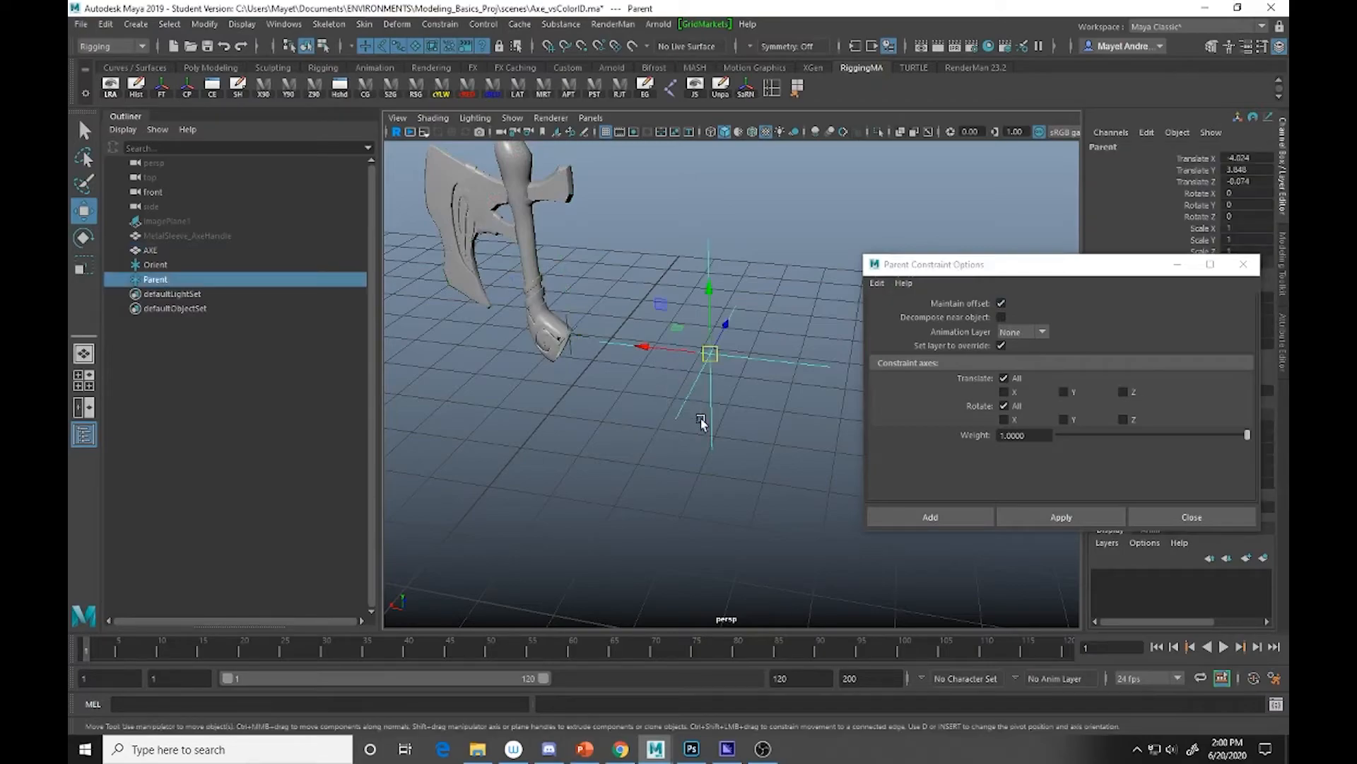
shift+click(541, 311)
click(1095, 515)
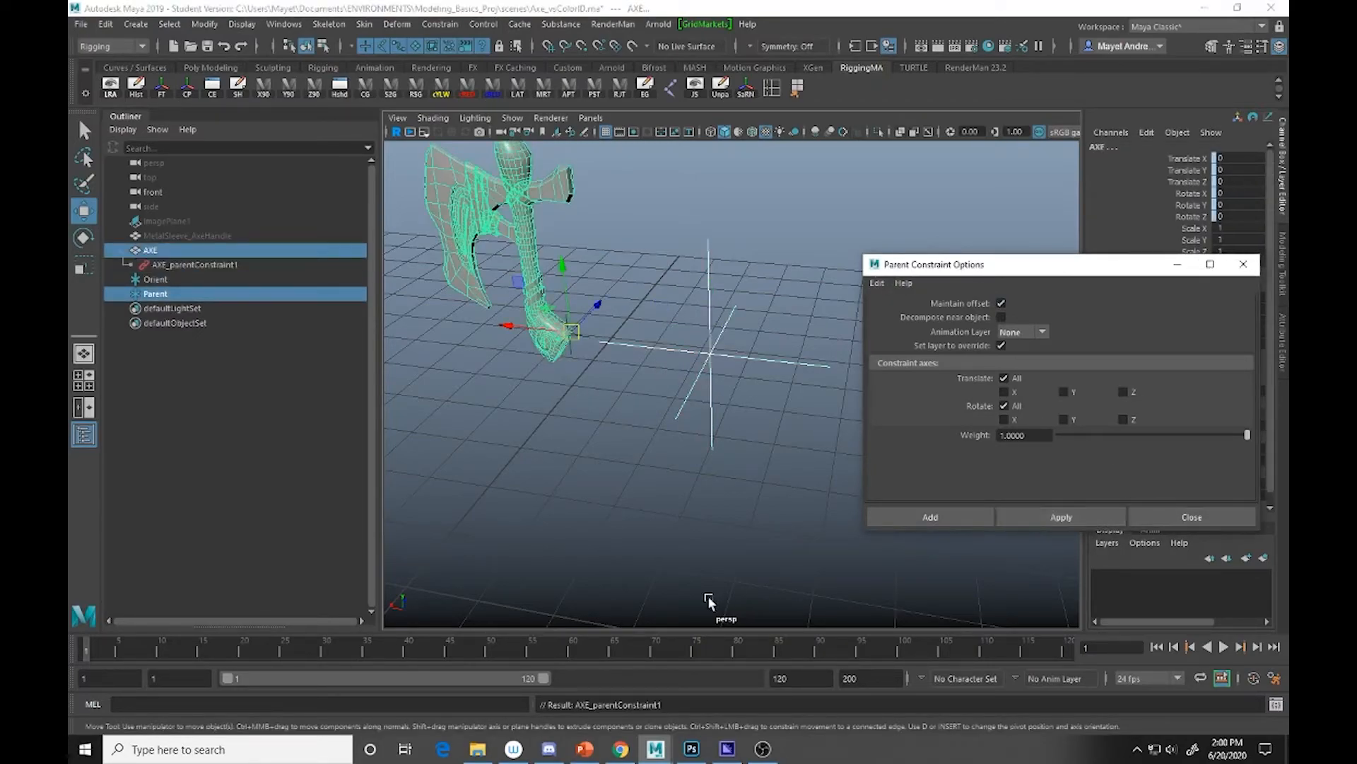
Try moving and rotating the Parent locator to test how the axe follows with its offset kept, and undo the changes.
mouse_move(494, 355)
alt+mouse_down()
mouse_move(563, 343)
mouse_move(464, 354)
mouse_move(494, 333)
alt+mouse_up()
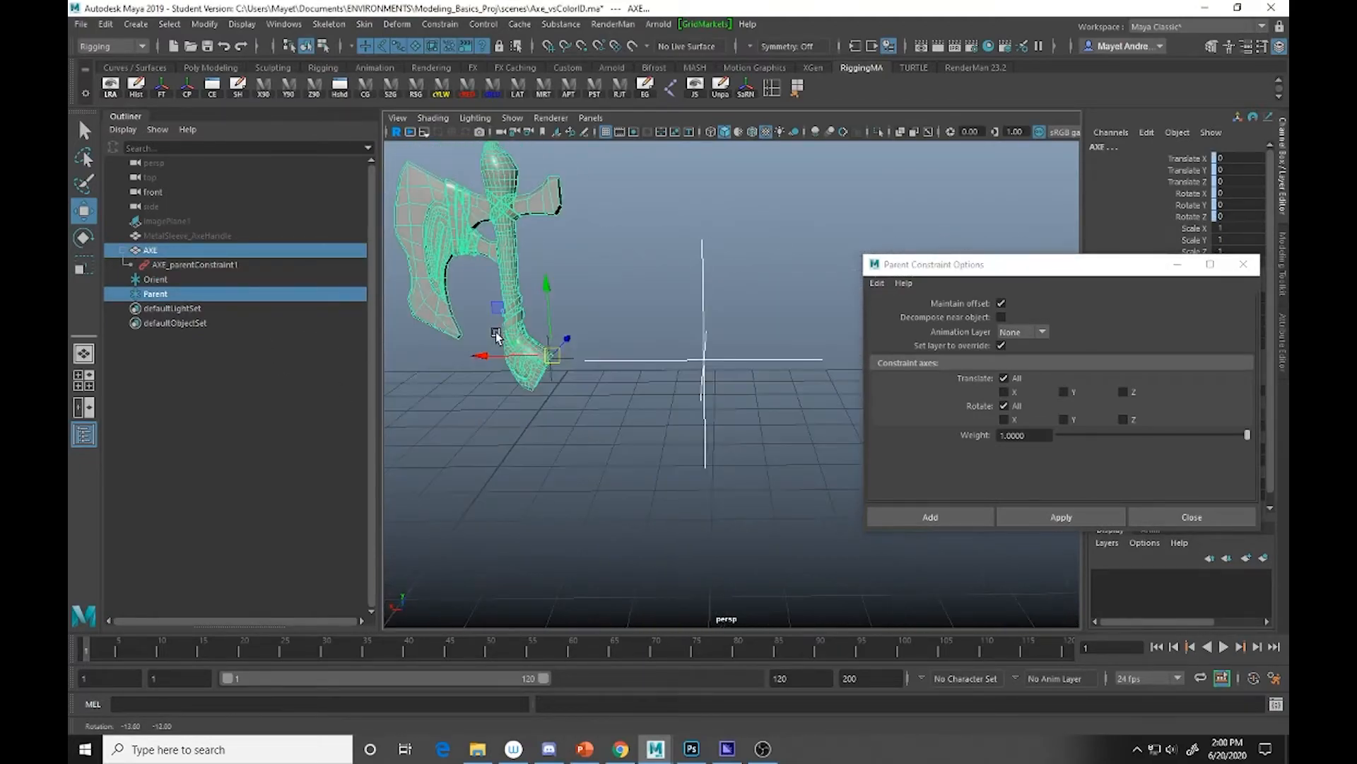
alt+middle_drag(570, 317, 578, 345)
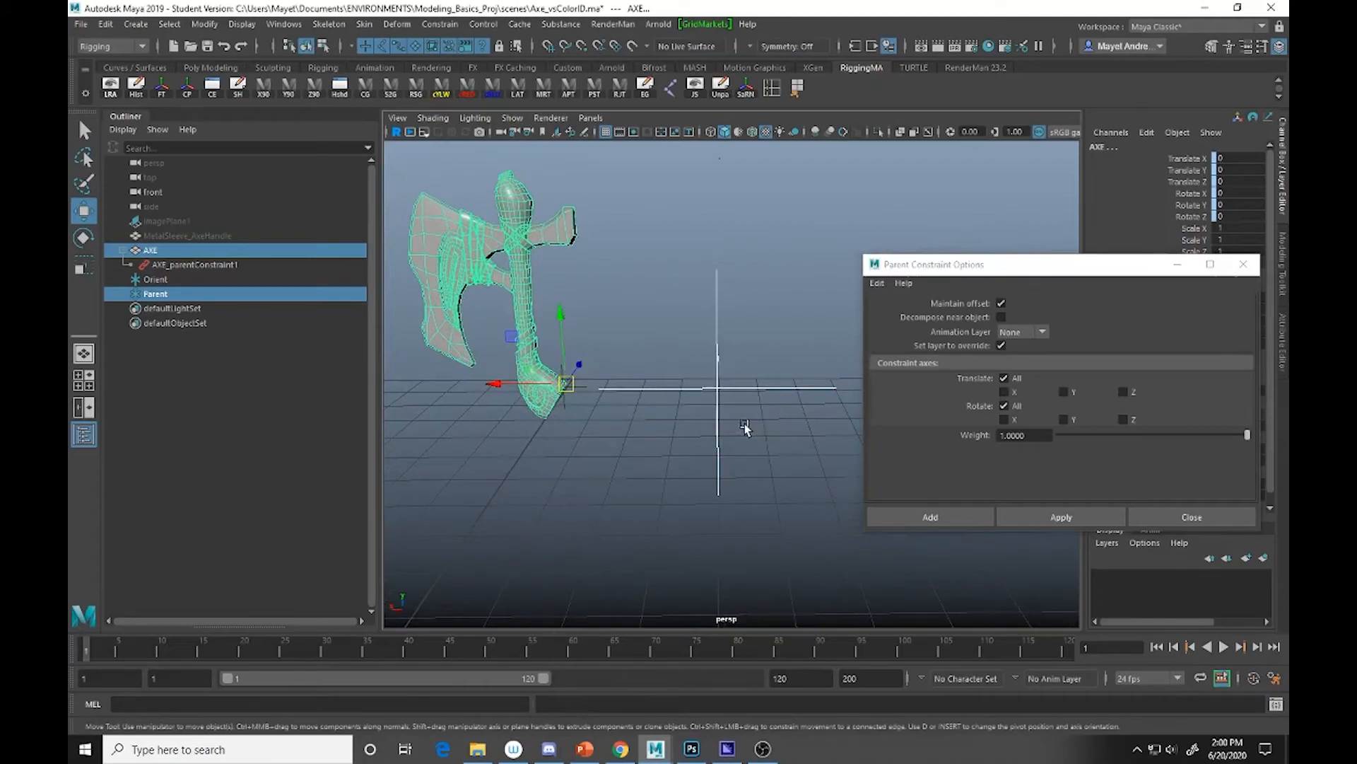
click(720, 436)
alt+drag(720, 437, 689, 346)
key(ctrl+z)
key(e)
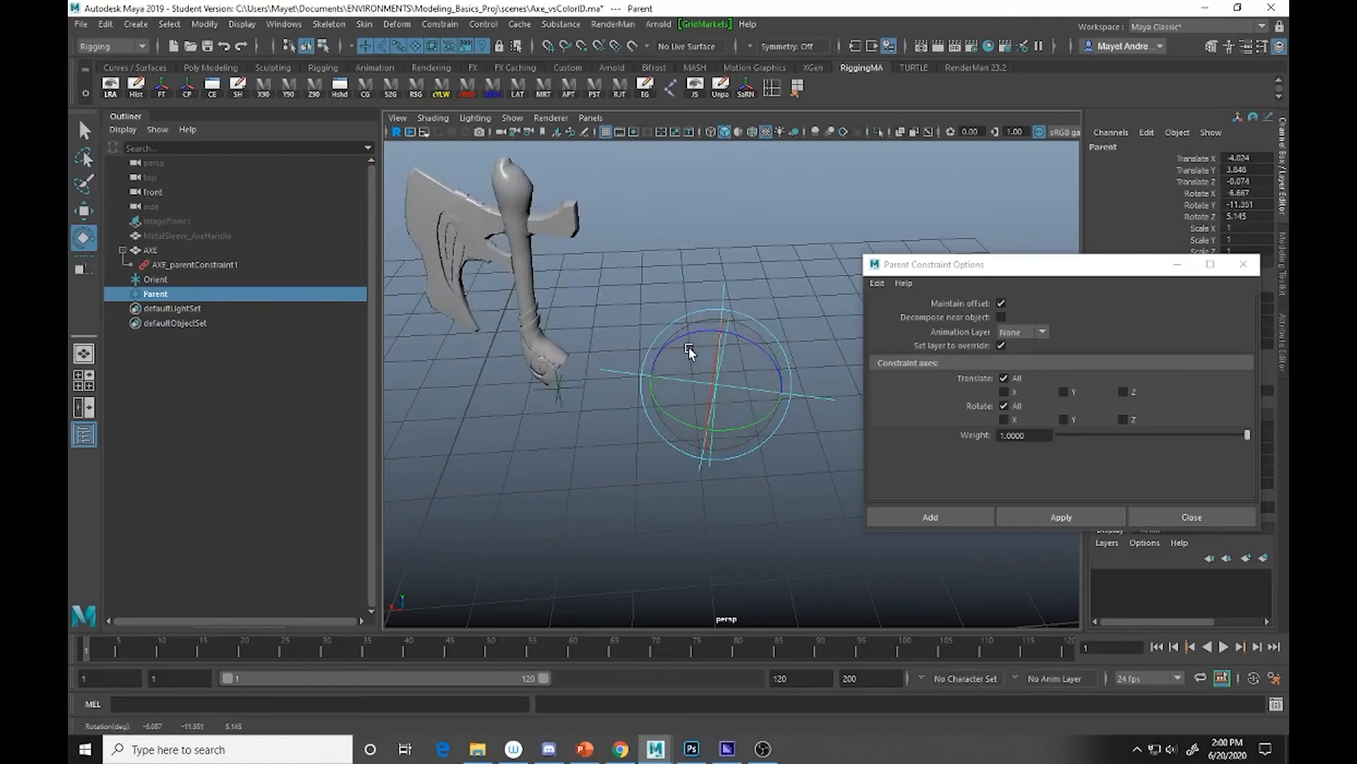
key(ctrl+z)
Select the AXE mesh and examine its constrained translate and rotate channels, keeping the constraint options clear of the channel values.
alt+right_drag(722, 430, 698, 403)
alt+drag(689, 348, 721, 403)
drag(1132, 264, 1004, 380)
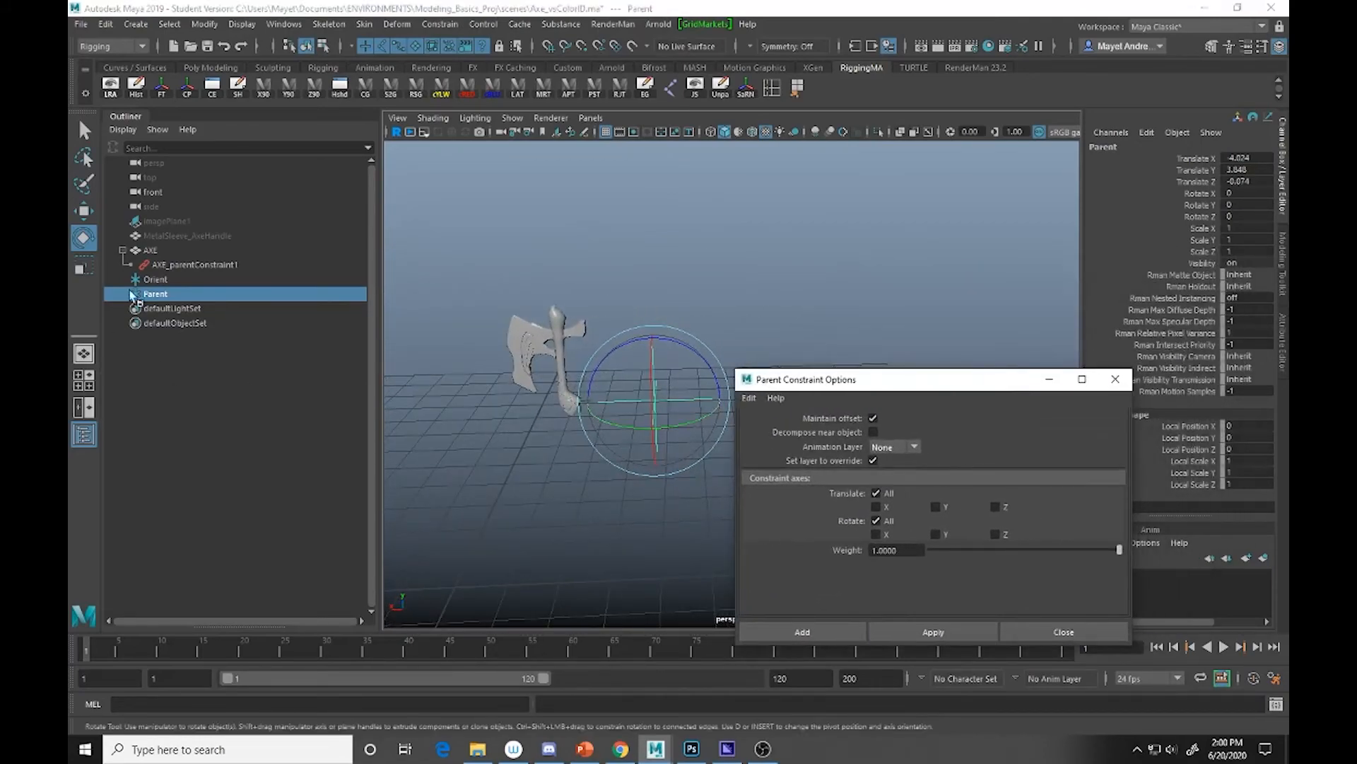
click(151, 251)
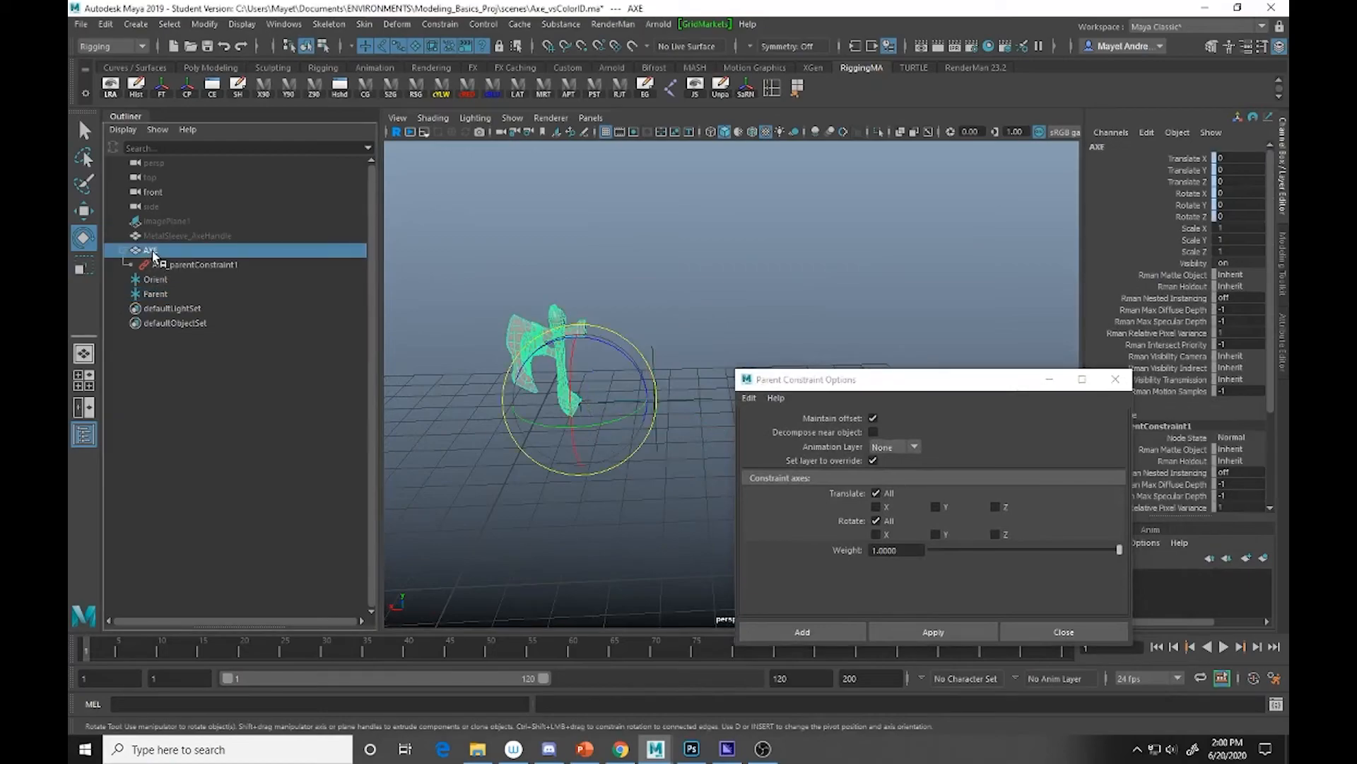
key(q)
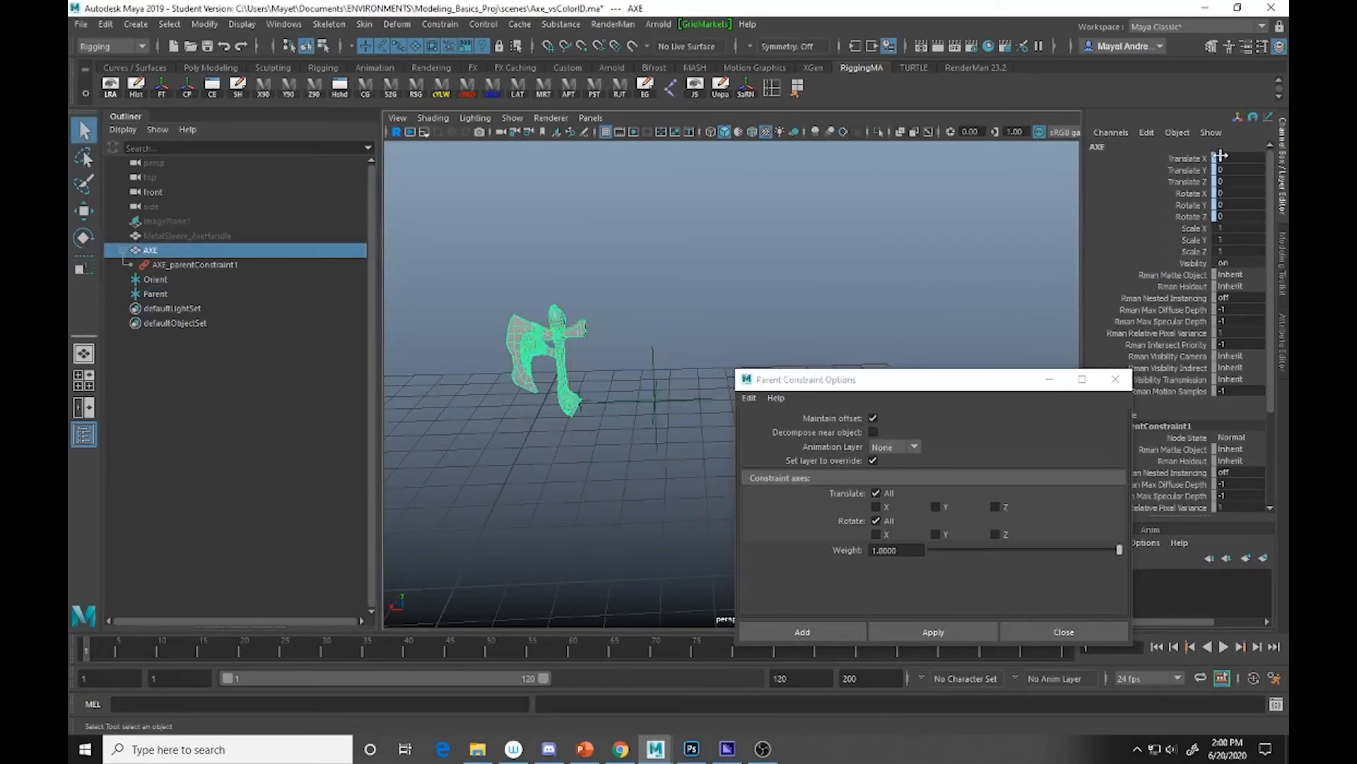